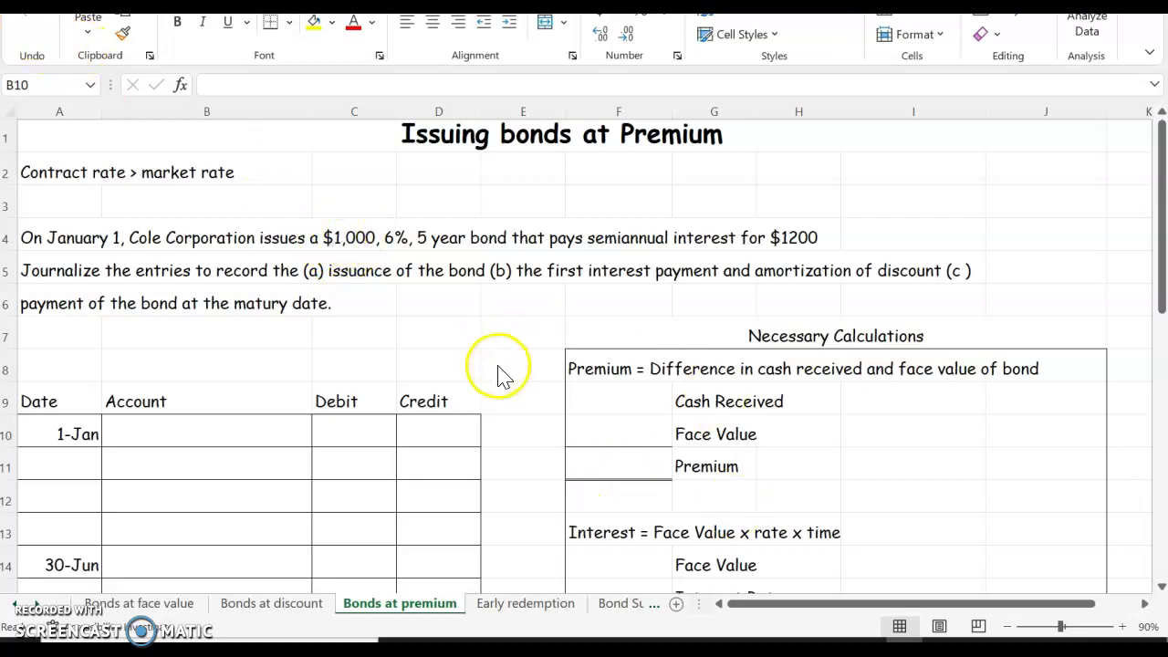
# Enter 1200 cash received and 1000 face value in the premium calculation
pyautogui.press('F2')
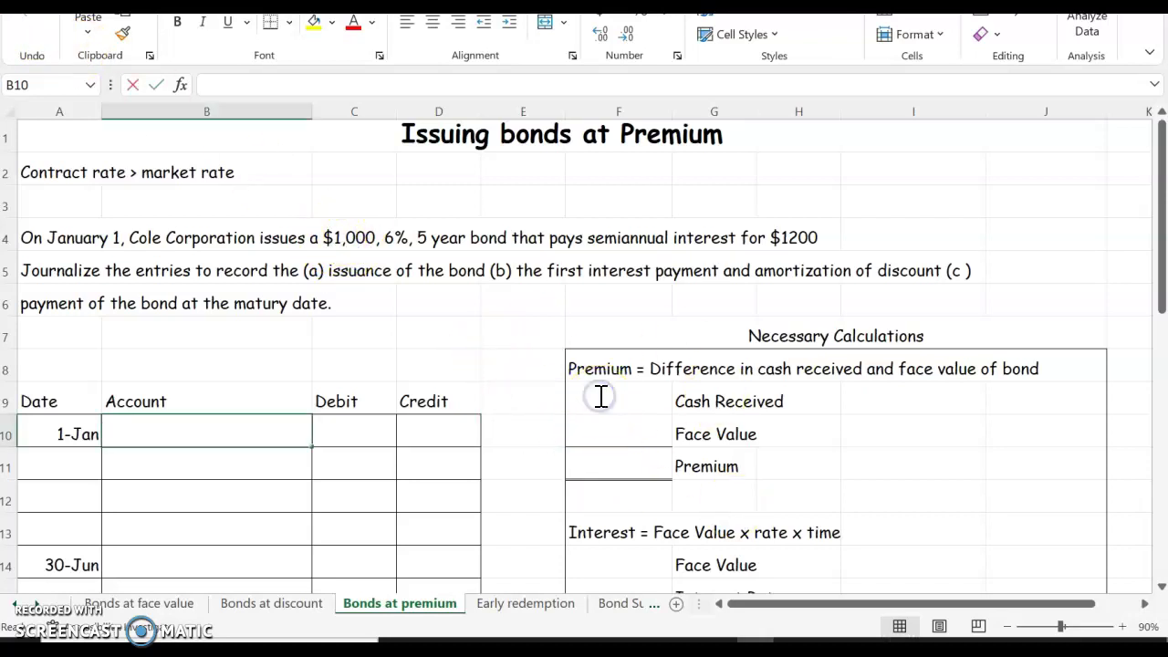
pyautogui.click(599, 395)
pyautogui.write('1200')
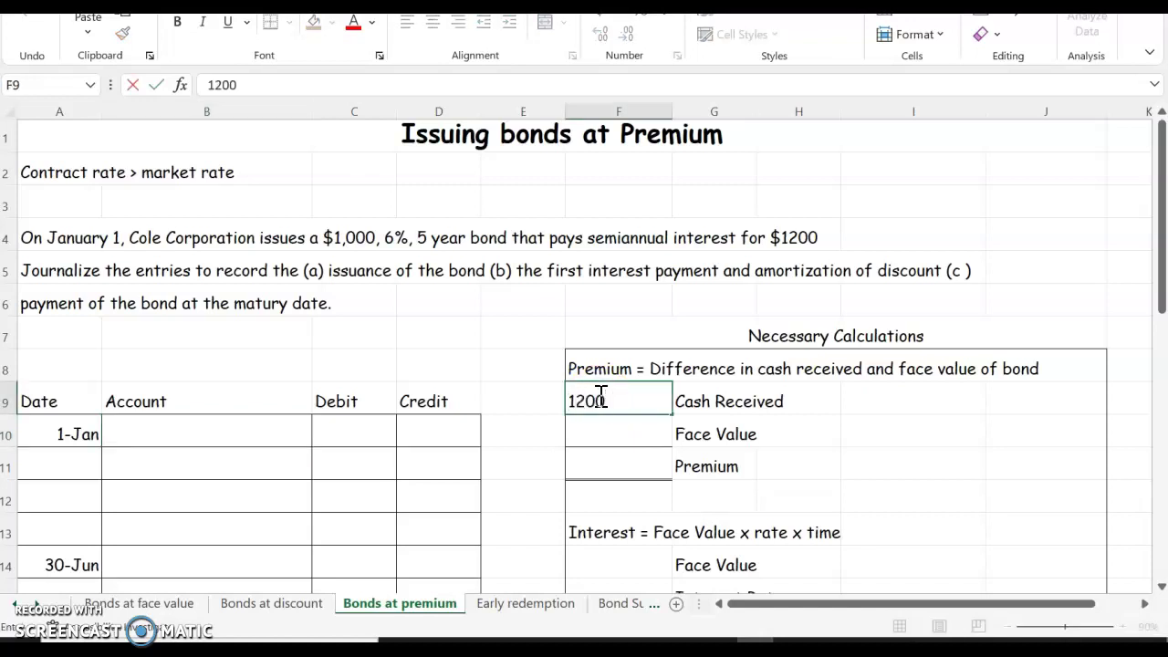
pyautogui.press('Return')
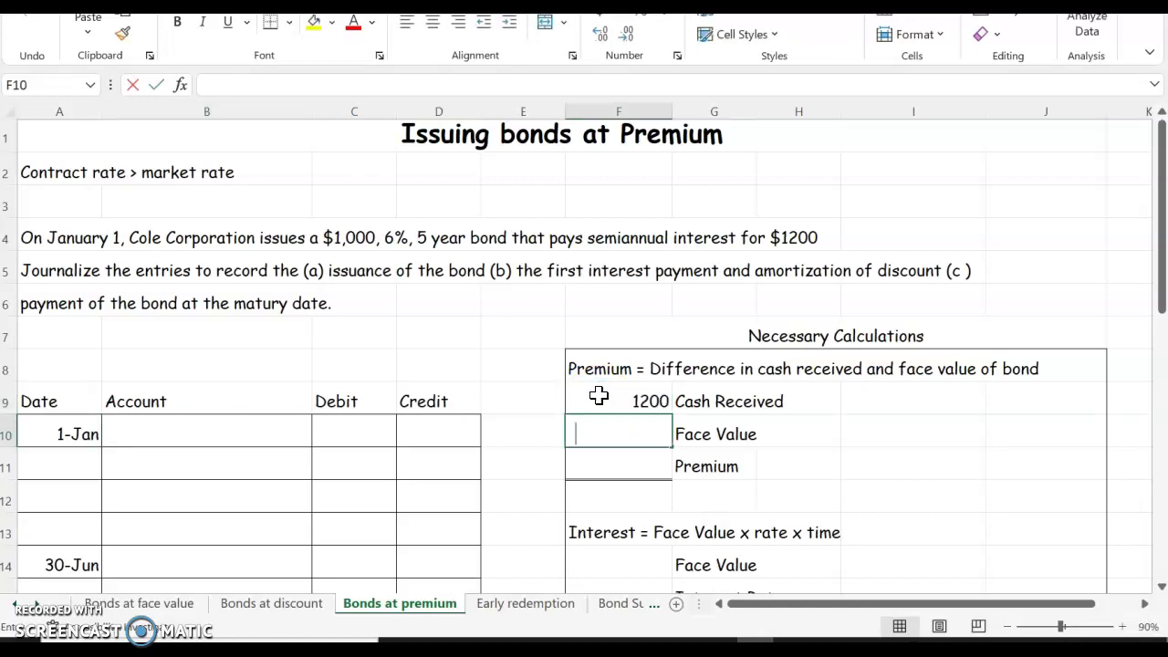
pyautogui.write('1000')
pyautogui.press('Return')
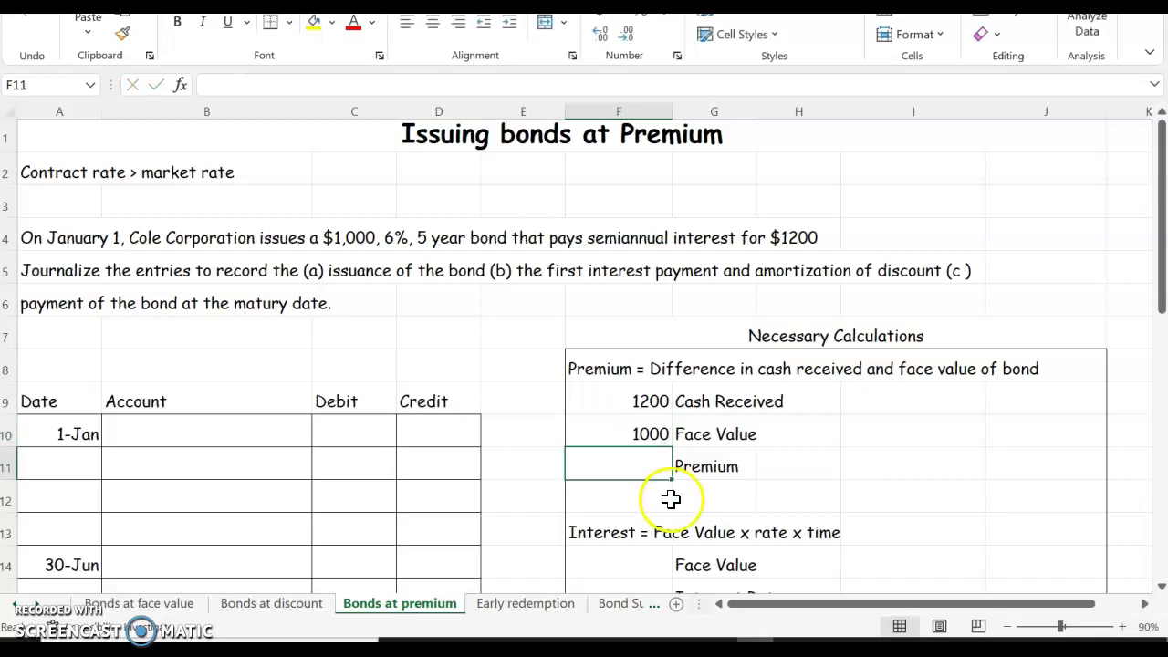
# Compute the 200 premium in F11 with the formula =F9-F10
pyautogui.write('=')
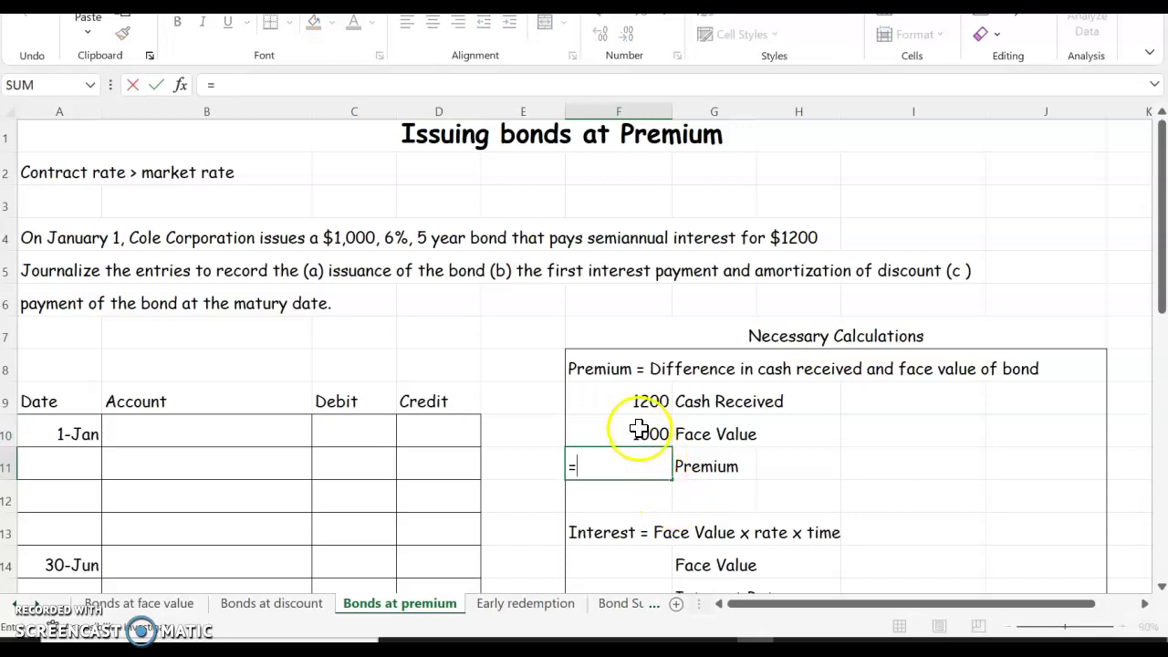
pyautogui.click(634, 410)
pyautogui.write('-')
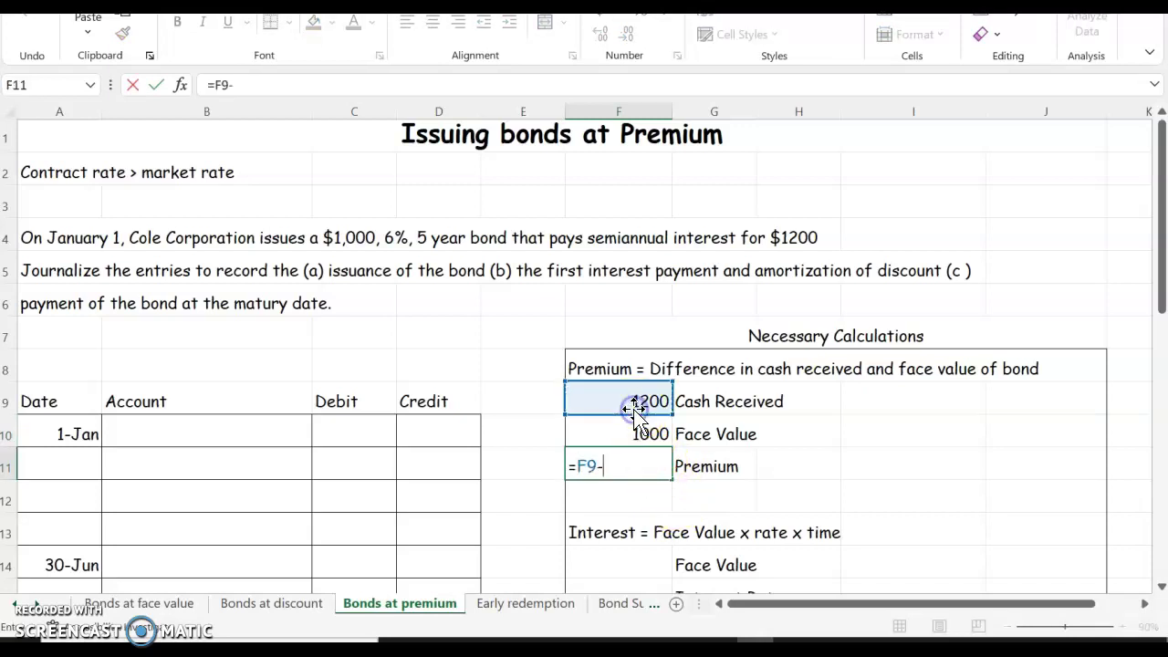
pyautogui.click(633, 431)
pyautogui.press('Return')
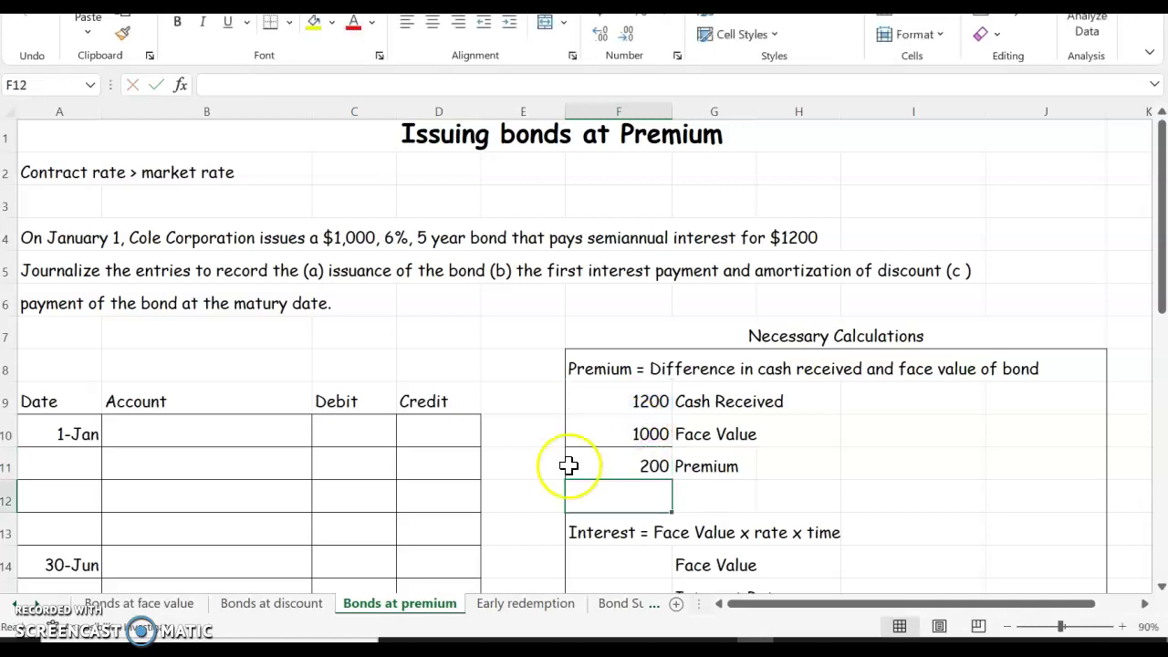
pyautogui.click(619, 466)
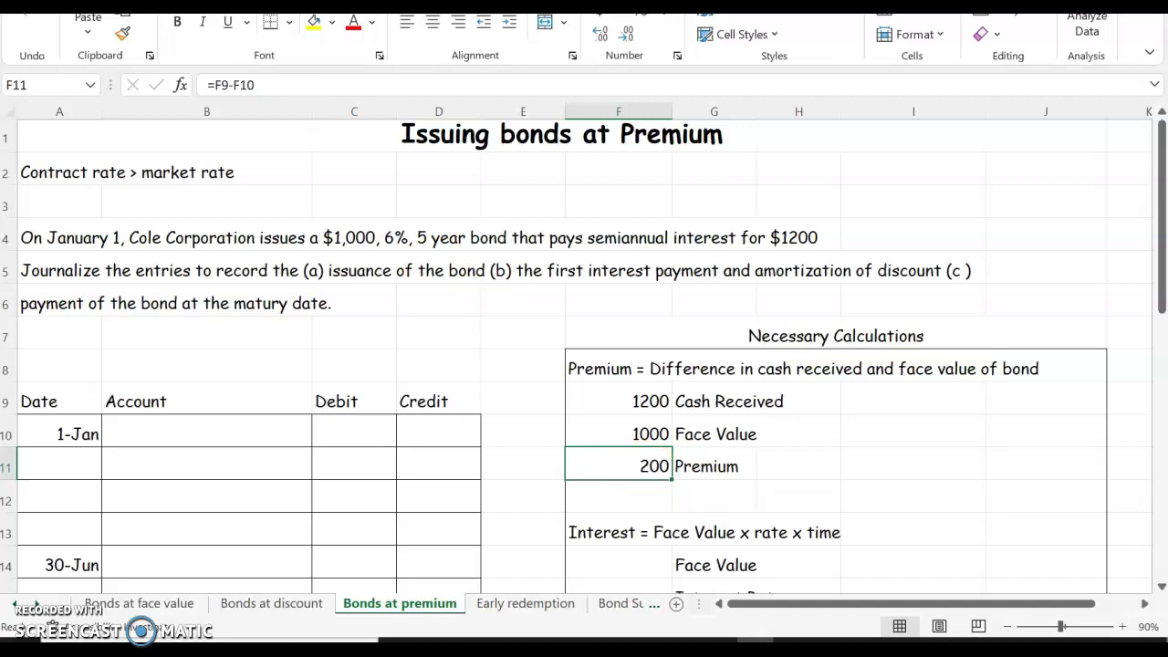
# Debit Cash 1200 on the first line of the January 1 issuance entry
pyautogui.click(188, 434)
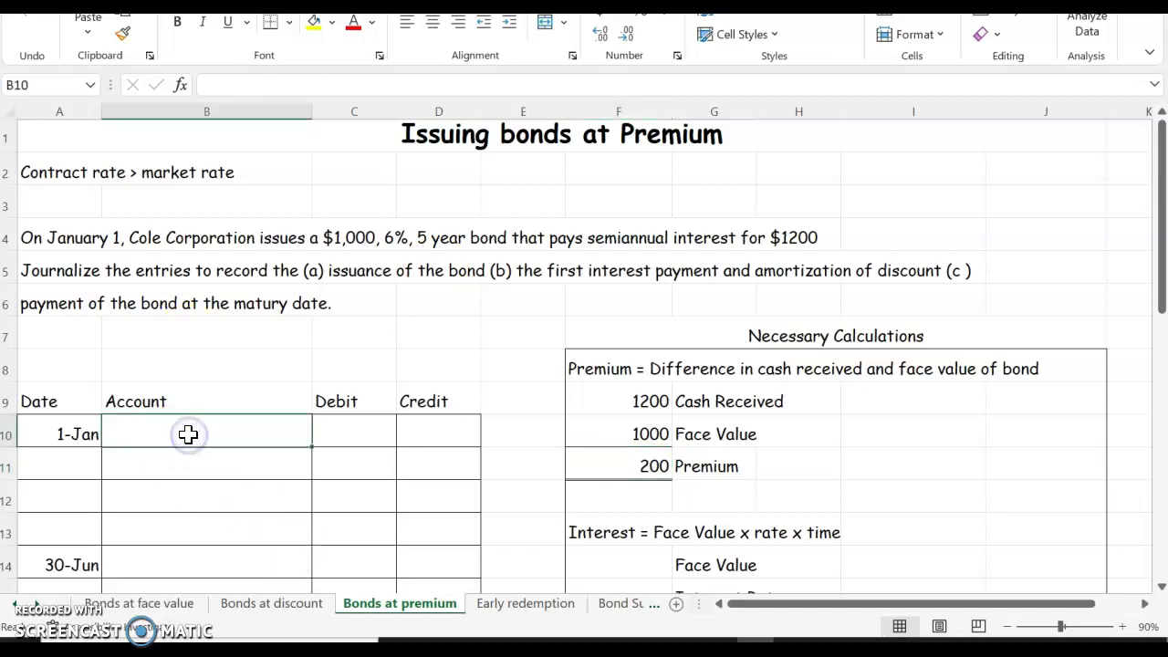
pyautogui.write('Cash')
pyautogui.press('Tab')
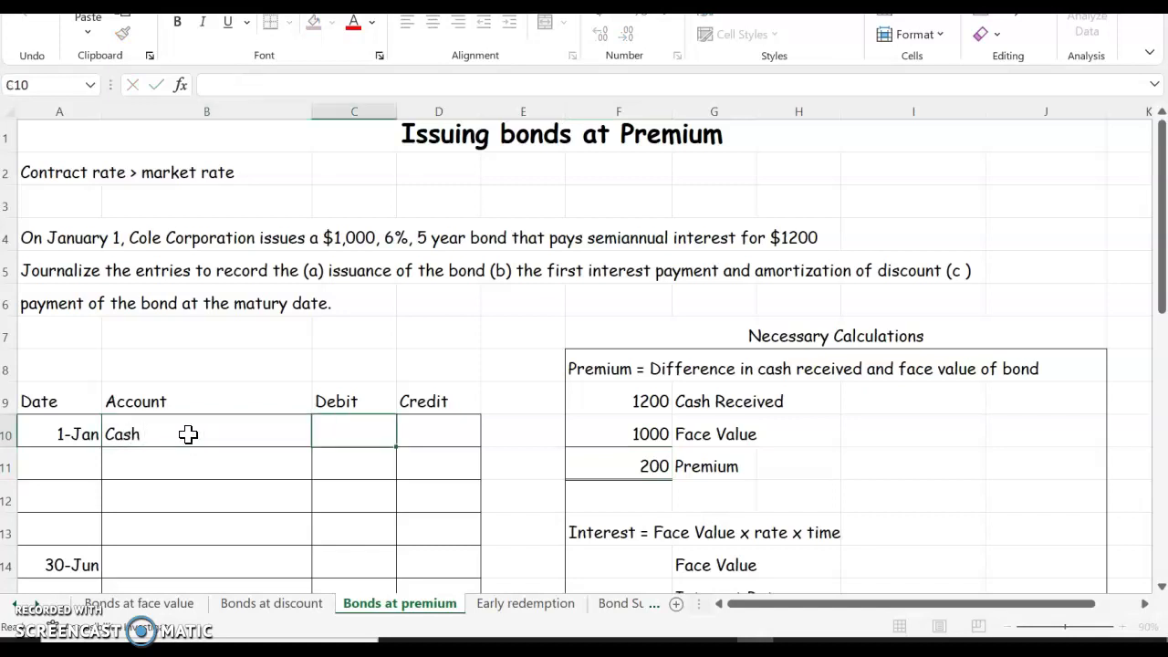
pyautogui.write('1200')
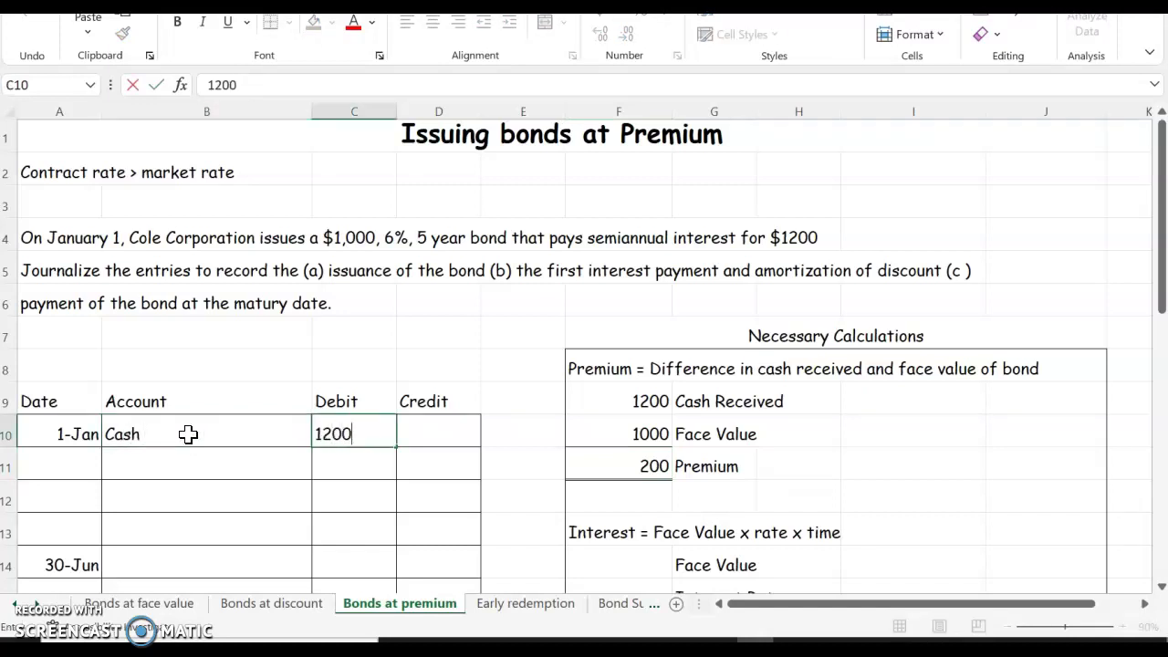
pyautogui.press('Return')
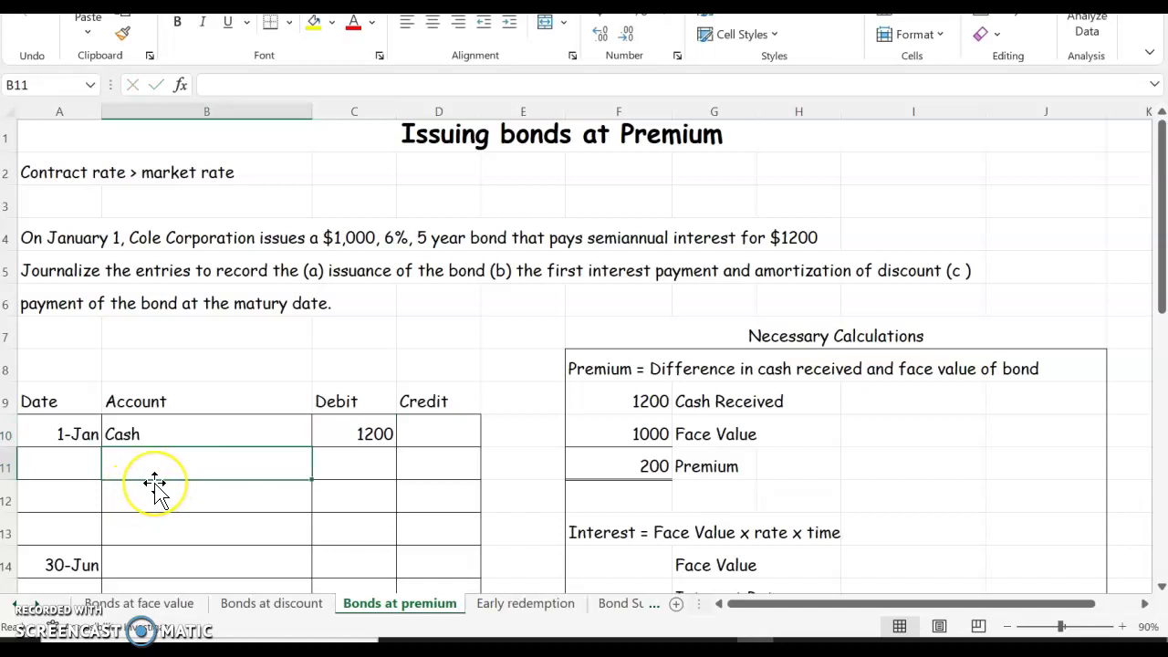
# Credit Bond Payable 1000 and Premium 200 in the issuance entry
pyautogui.click(155, 488)
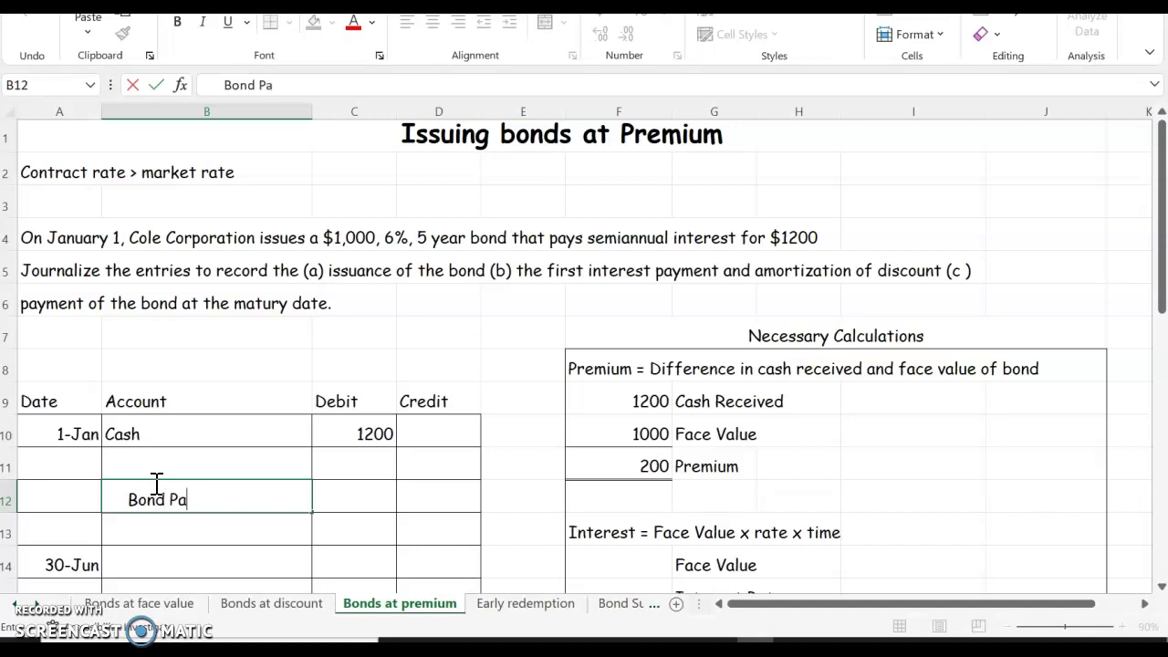
pyautogui.write('Bond Payable')
pyautogui.press('Tab')
pyautogui.press('Tab')
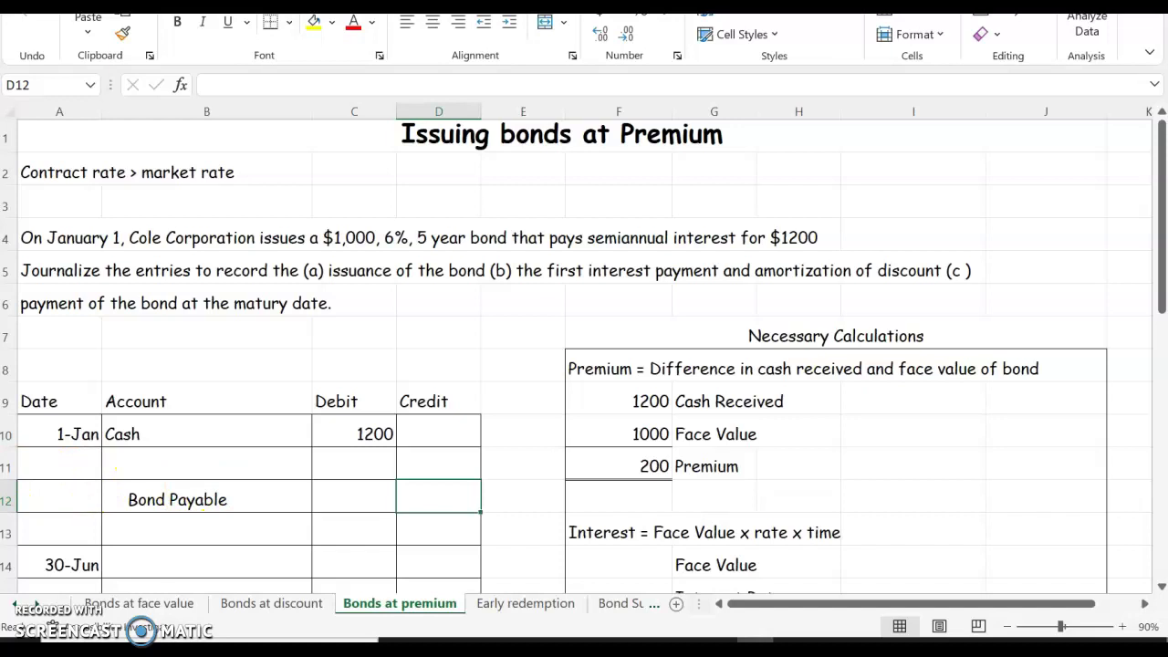
pyautogui.write('1000')
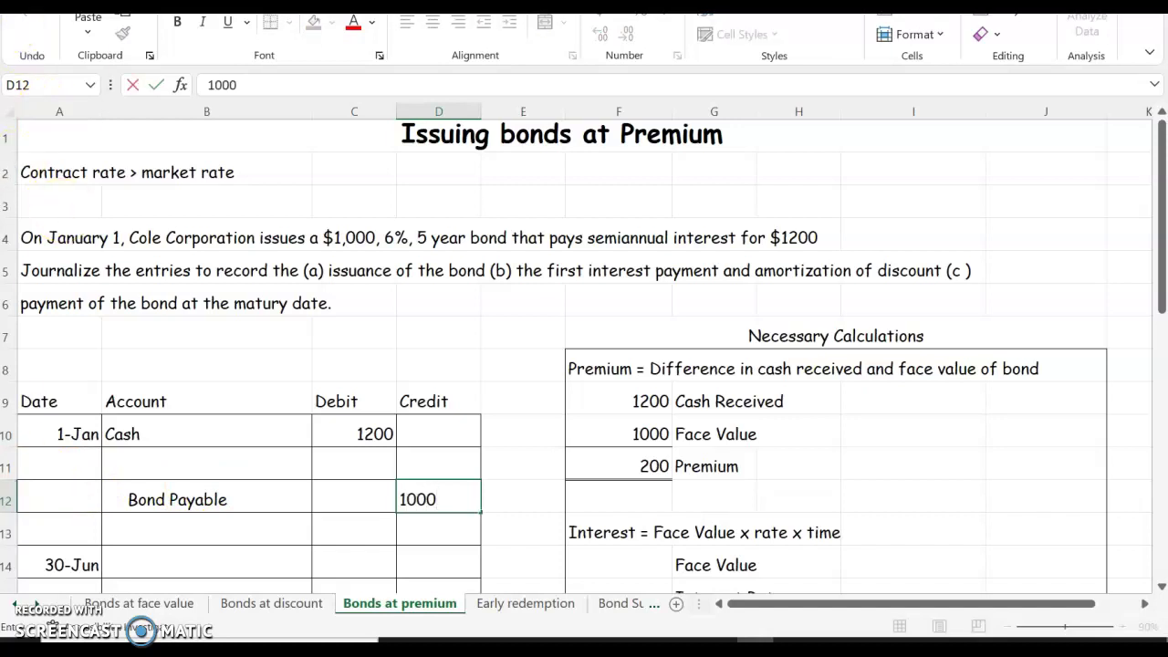
pyautogui.doubleClick(158, 466)
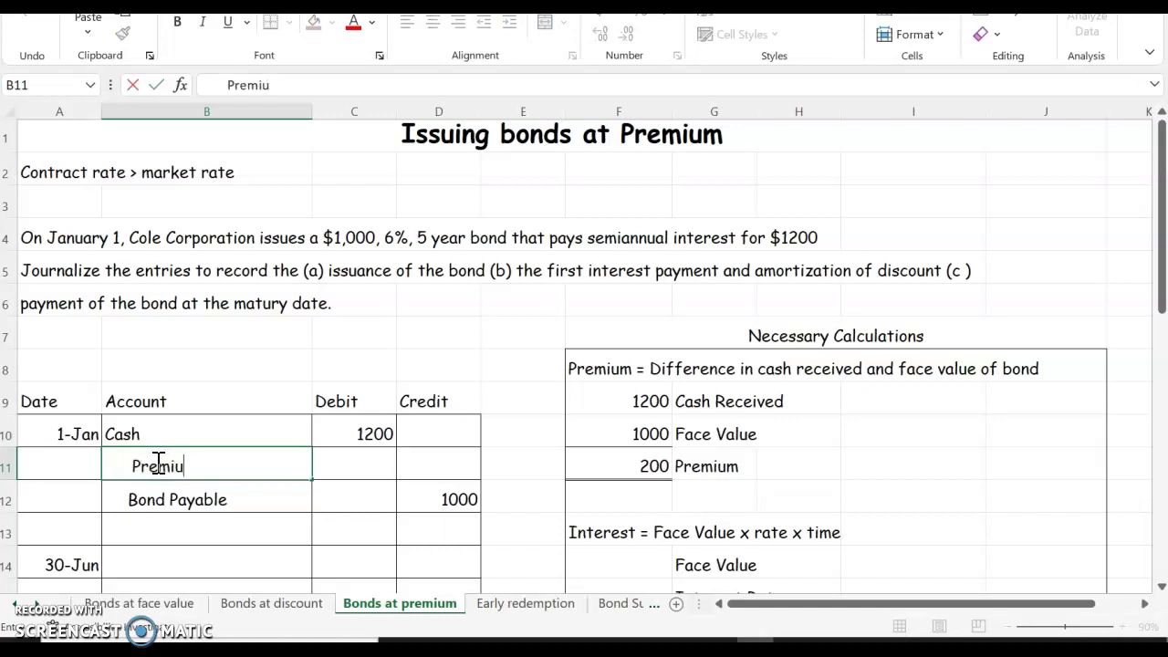
pyautogui.click(477, 466)
pyautogui.write('200')
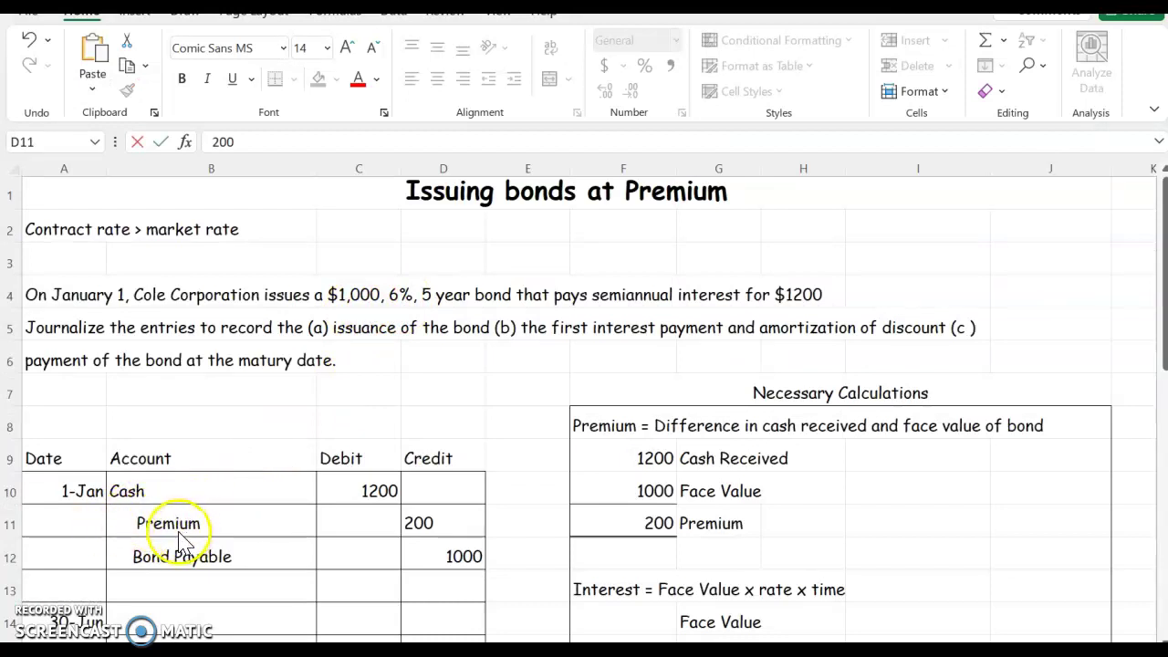
pyautogui.click(423, 518)
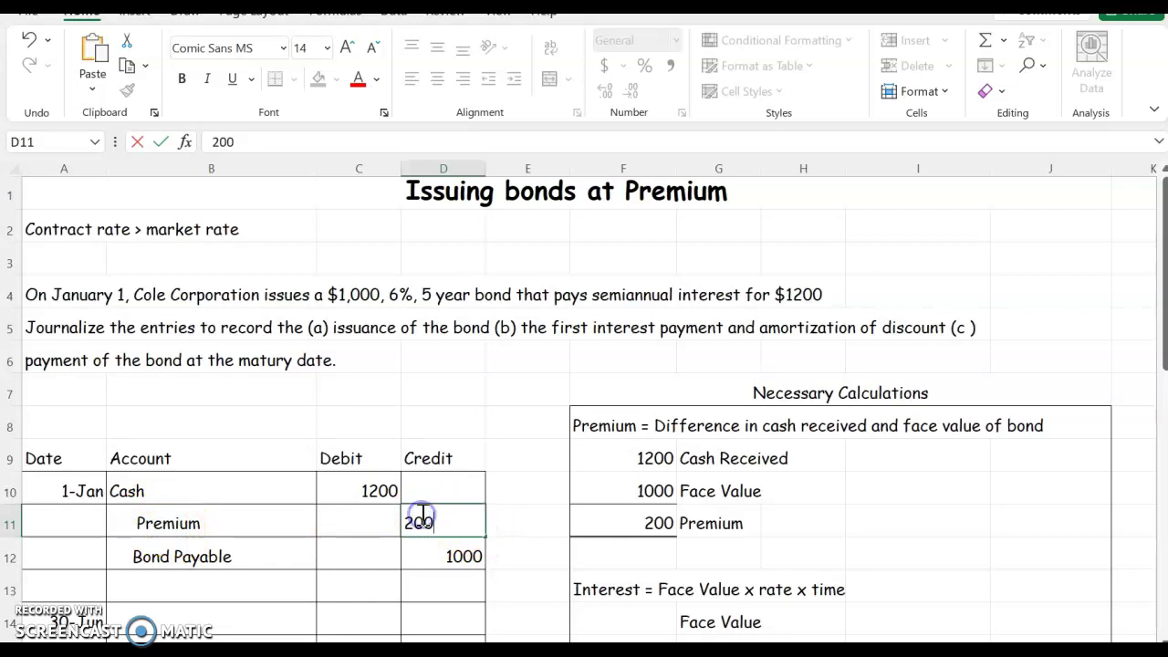
# Commit the 200 Premium credit and scroll down to the interest calculation section
pyautogui.click(261, 528)
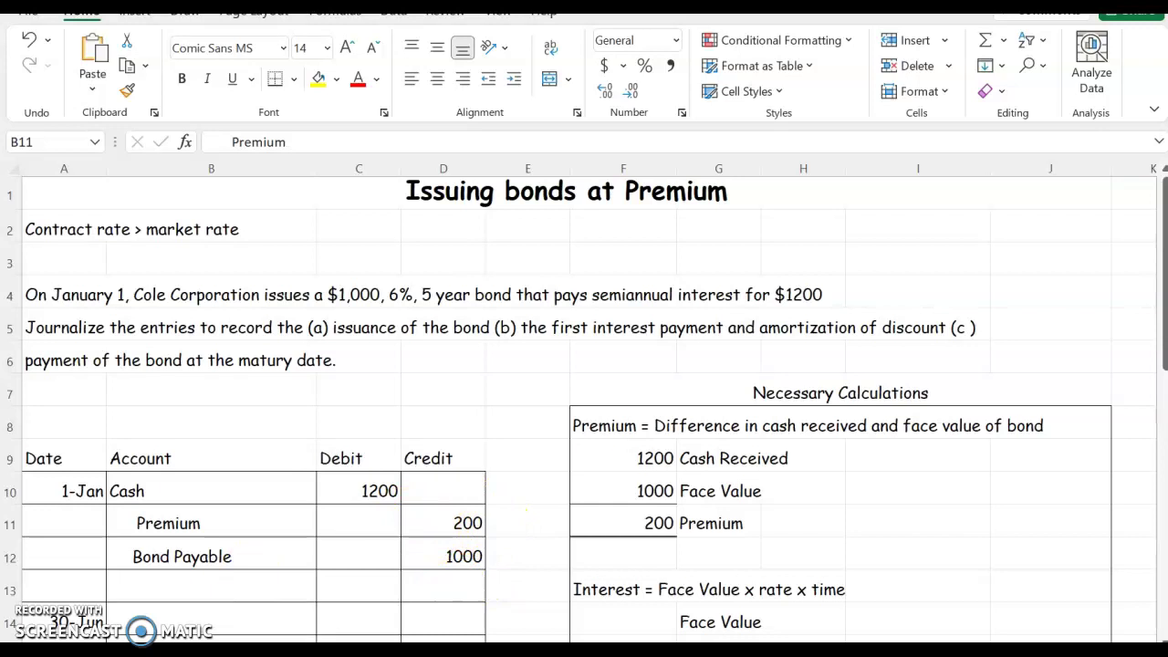
pyautogui.scroll(-1, 856, 435)
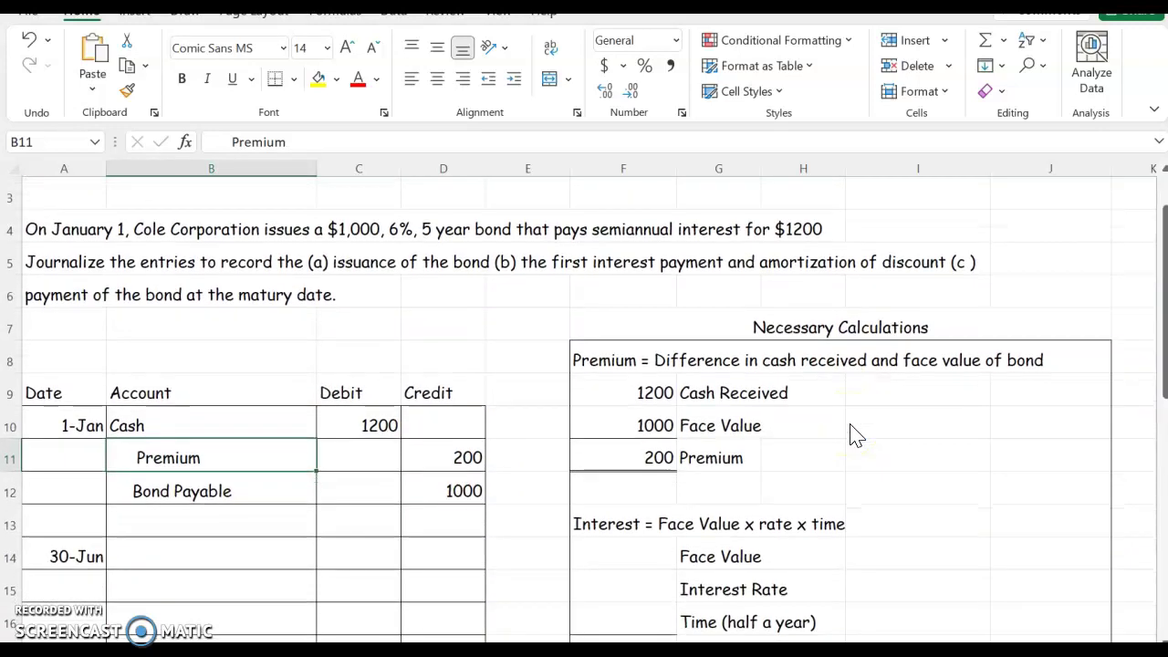
pyautogui.scroll(-1, 853, 435)
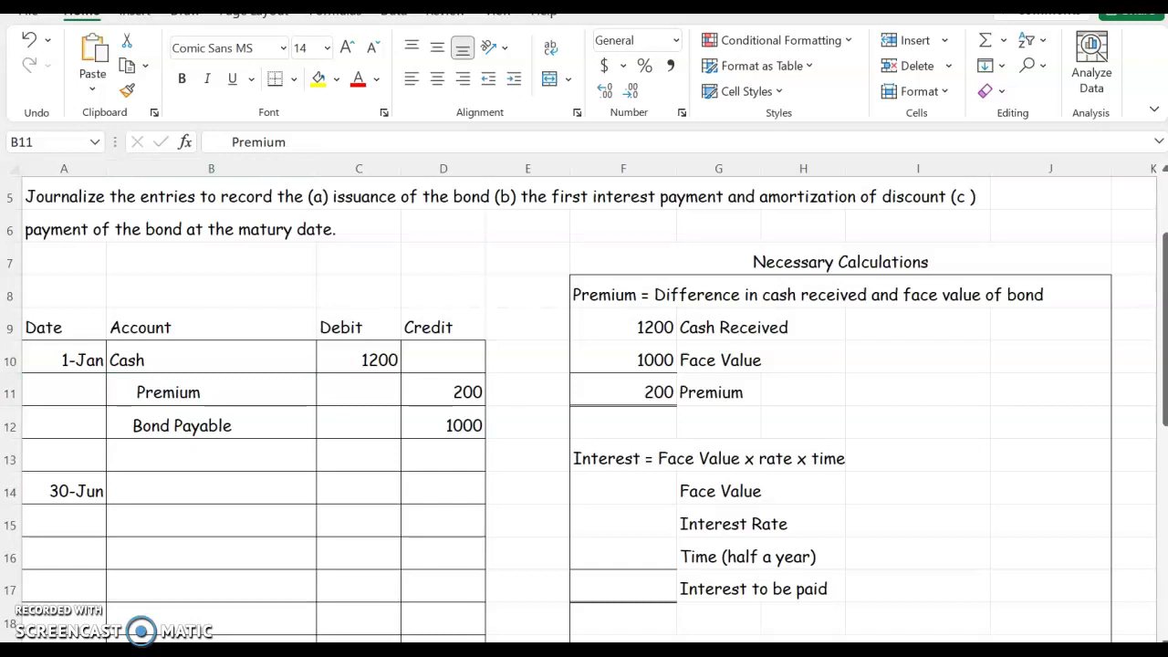
# Start the June 30 entry with Cash and enter the 1000 face value for interest
pyautogui.doubleClick(165, 548)
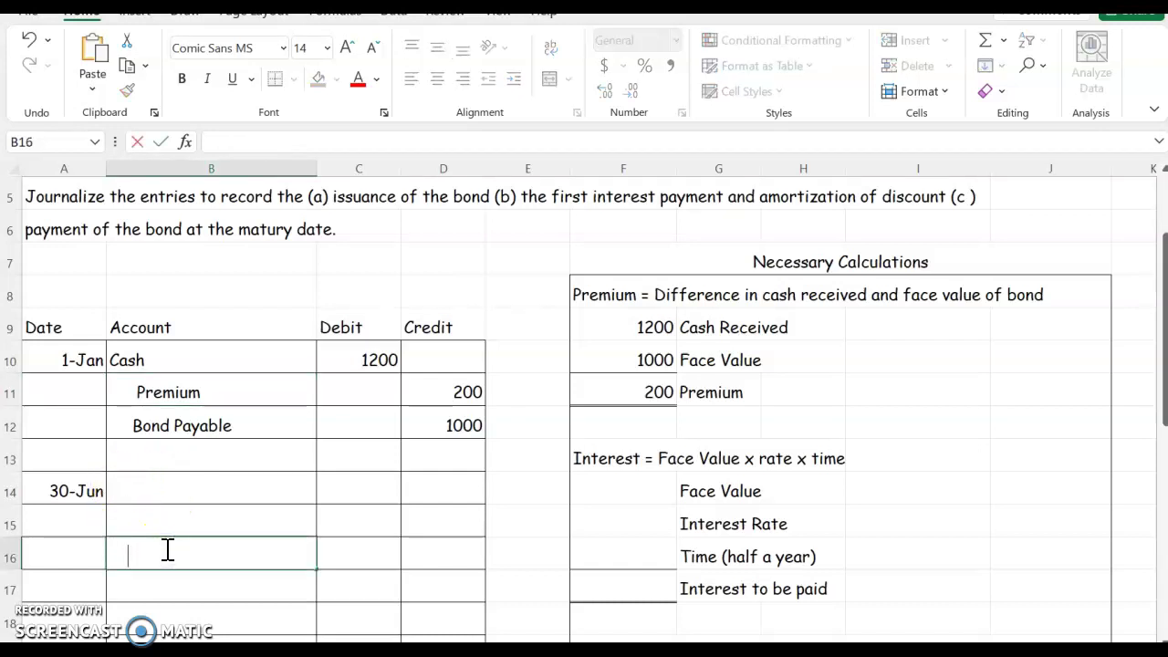
pyautogui.write('Cash')
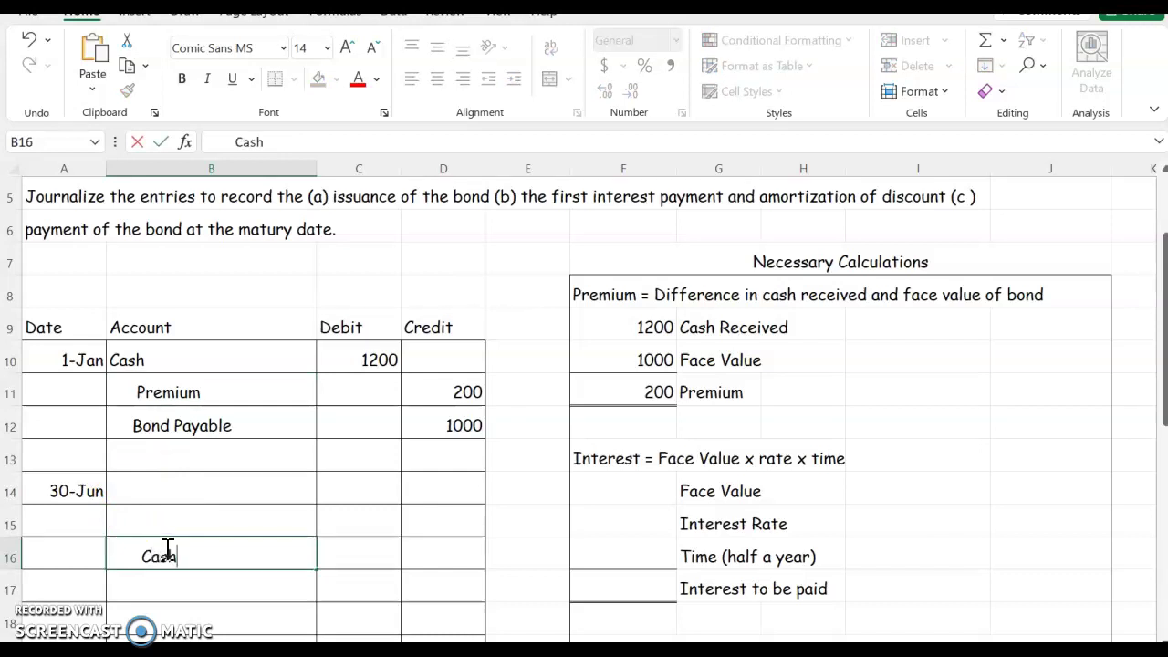
pyautogui.click(636, 482)
pyautogui.click(637, 482)
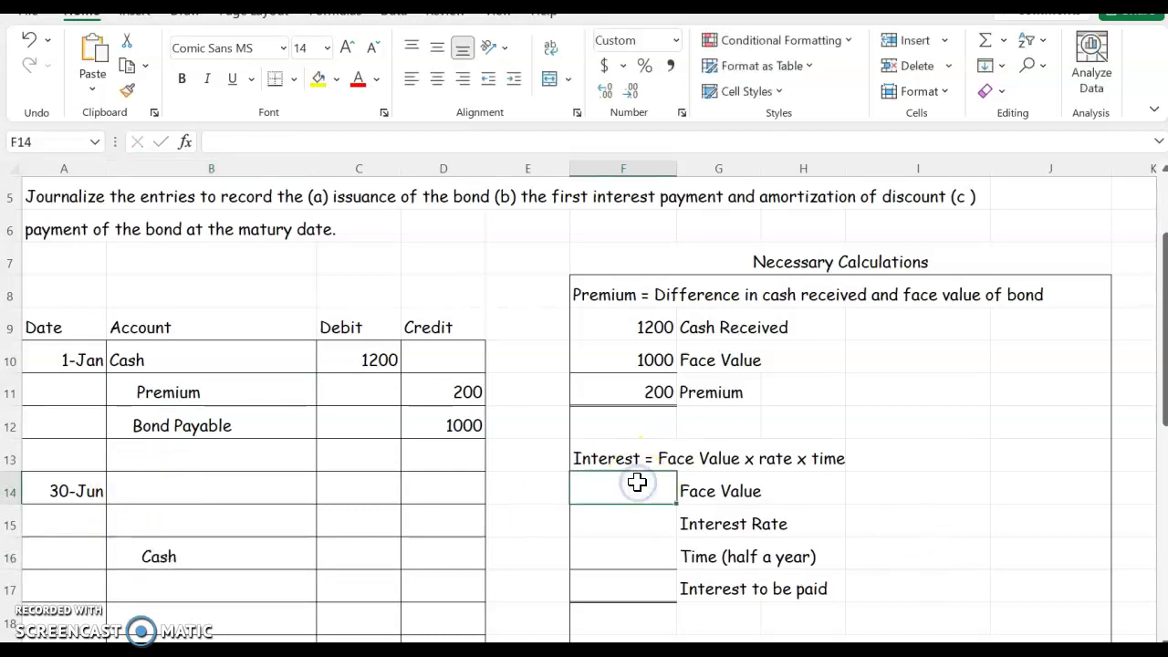
pyautogui.write('1000')
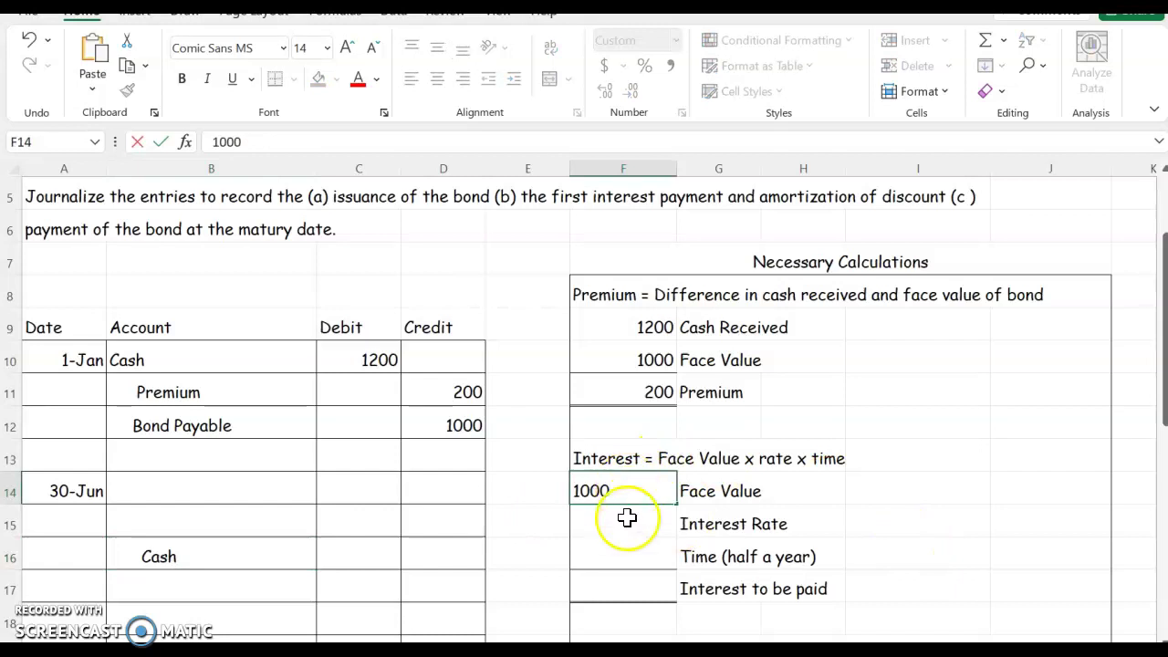
pyautogui.click(626, 526)
# Enter the 0.06 interest rate and 6/12 as the time period
pyautogui.scroll(1, 626, 526)
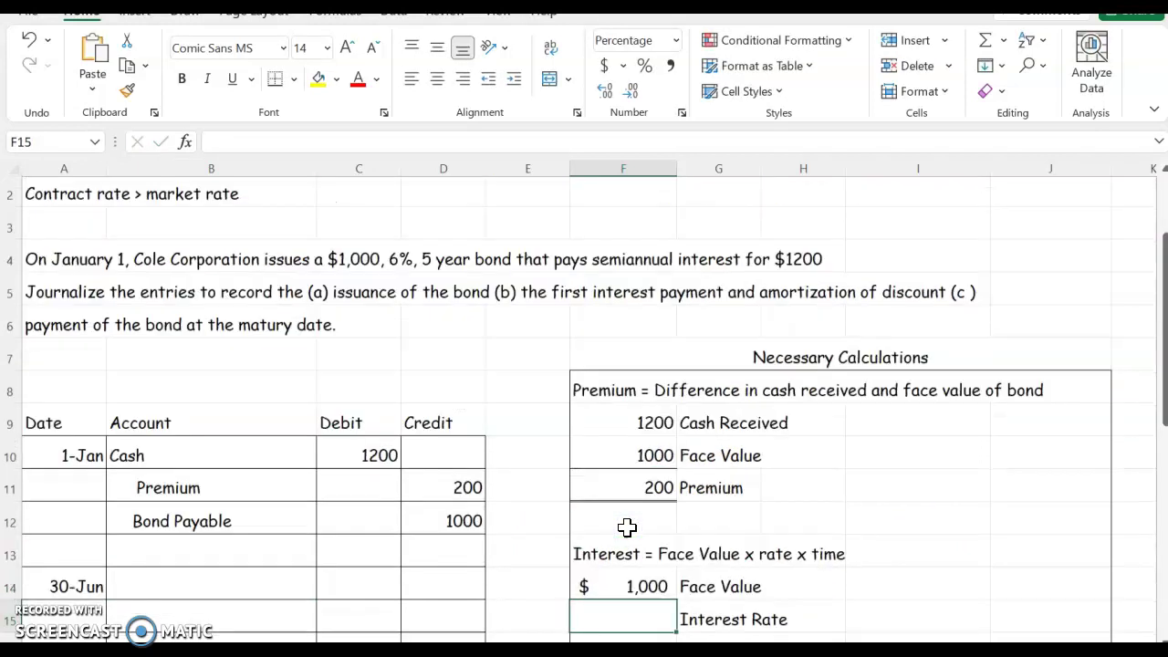
pyautogui.scroll(-2, 627, 527)
pyautogui.scroll(1, 627, 527)
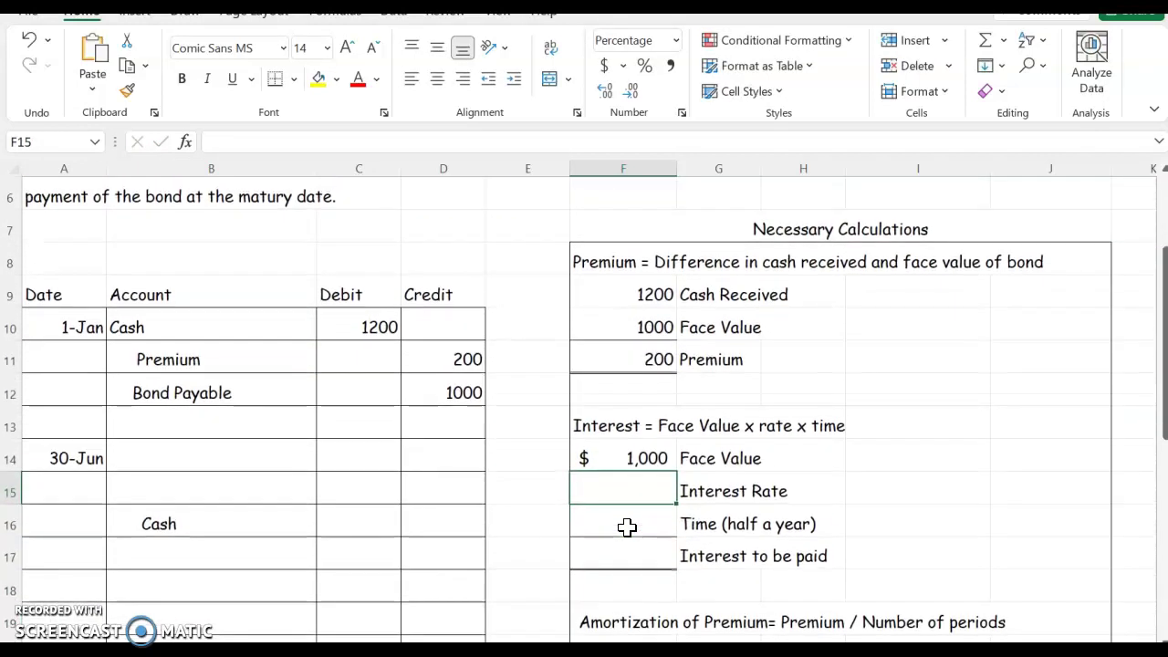
pyautogui.write('.06')
pyautogui.click(627, 526)
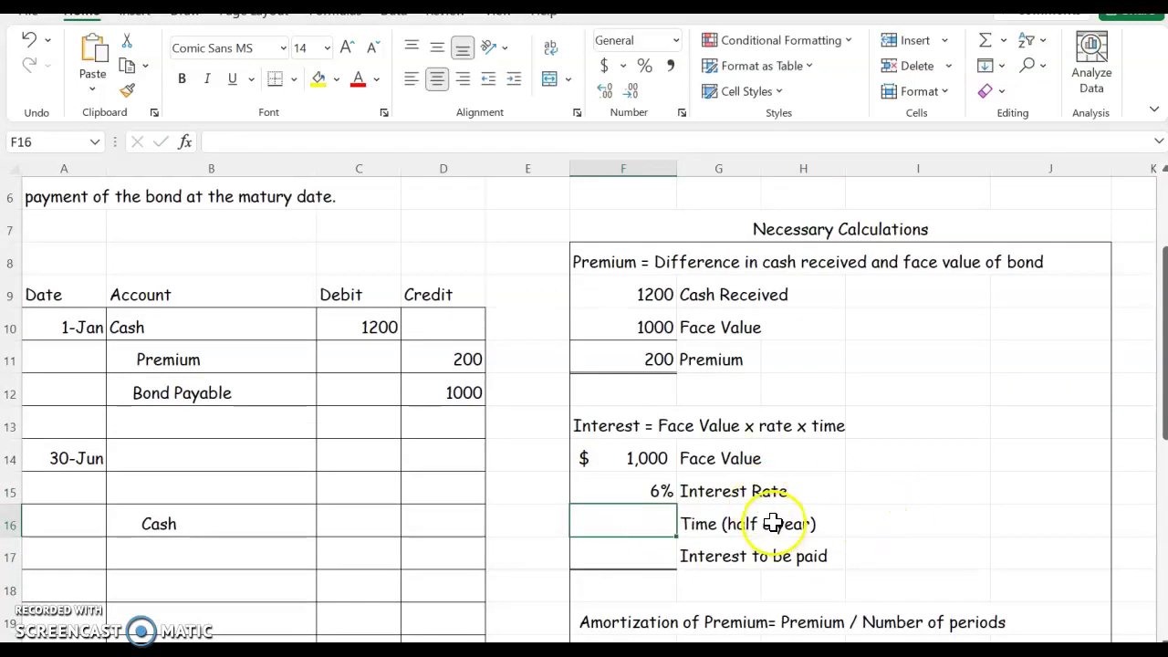
pyautogui.write('6/1')
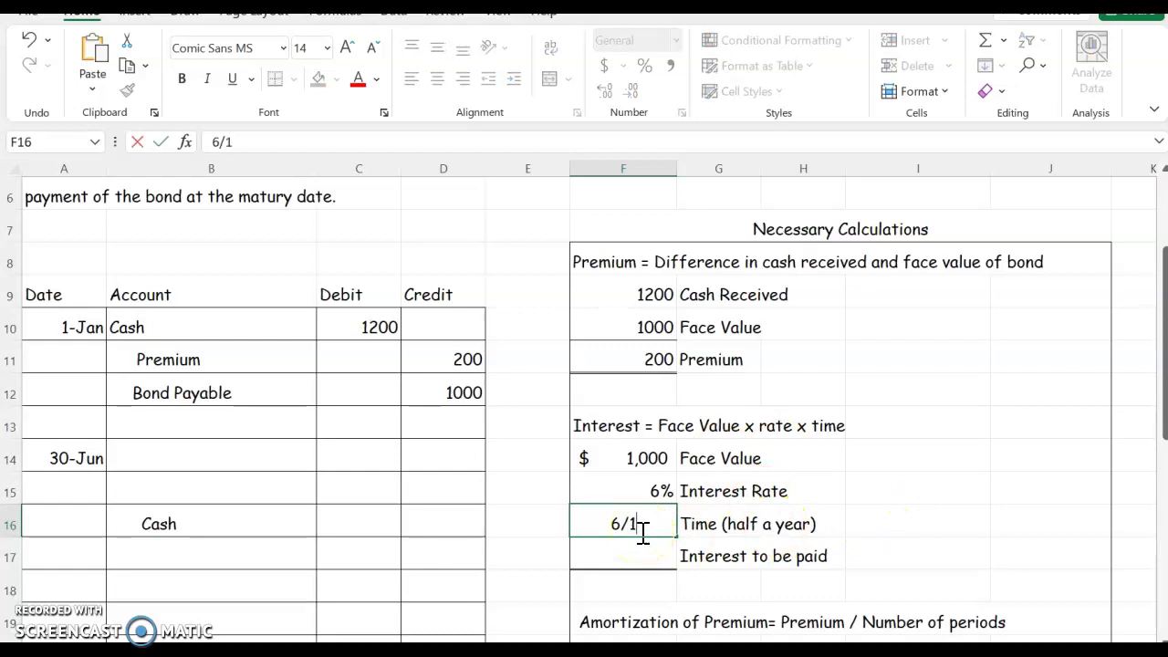
pyautogui.write('2')
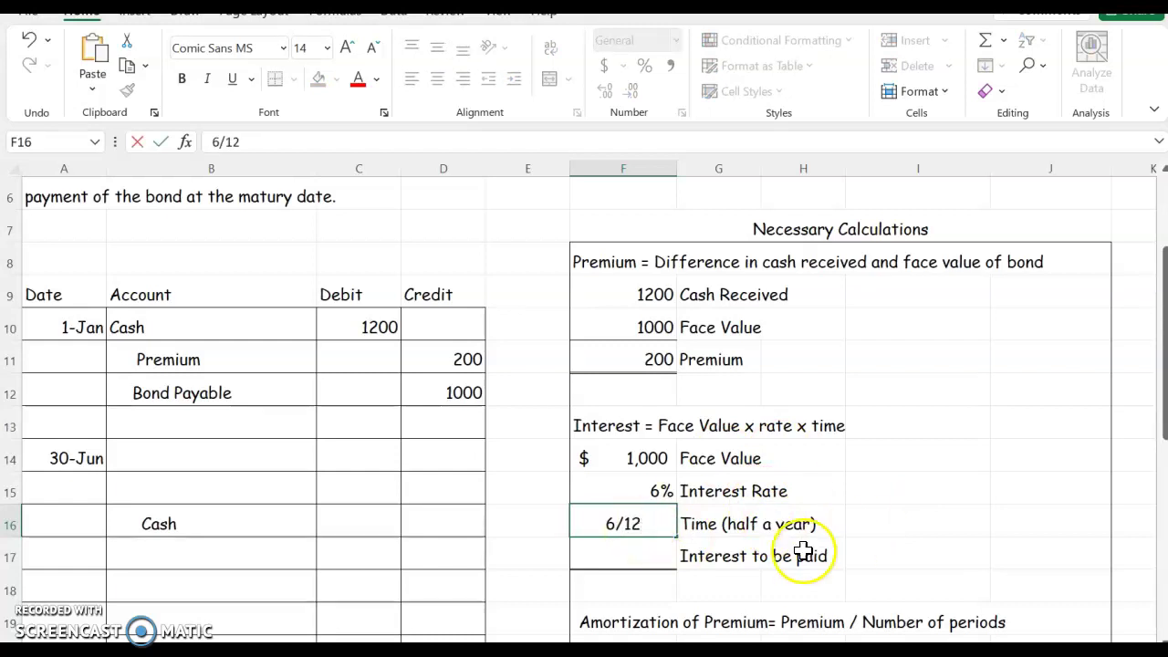
pyautogui.click(634, 557)
# Try the Number and then General formats on the time cell F16
pyautogui.click(594, 529)
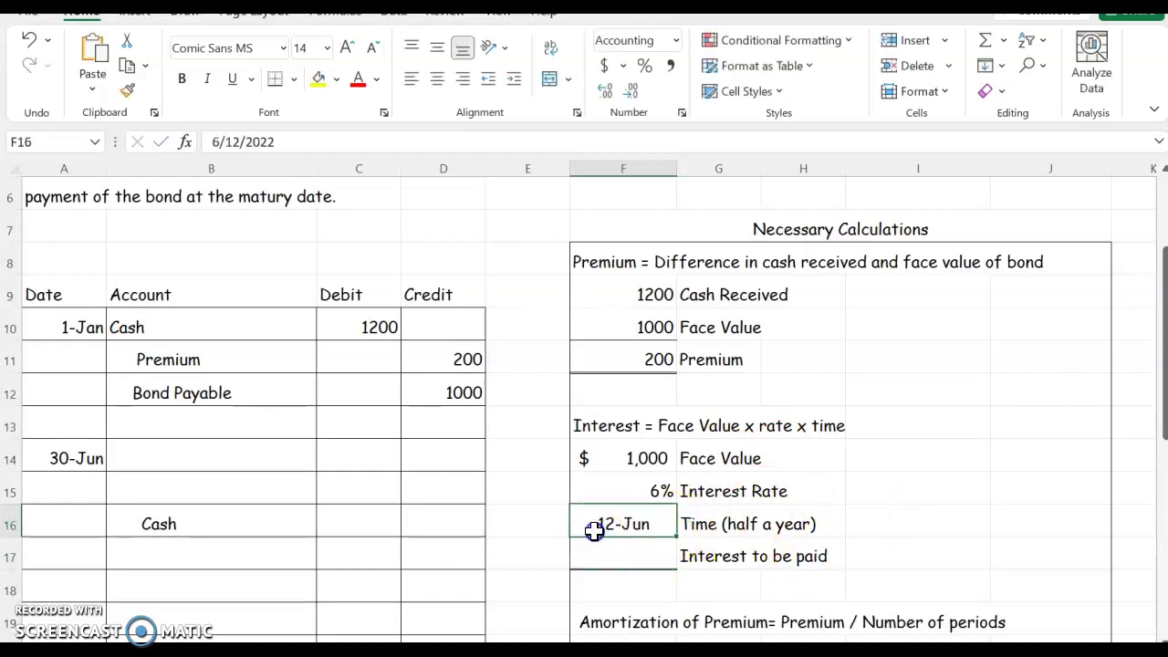
pyautogui.click(628, 39)
pyautogui.click(675, 40)
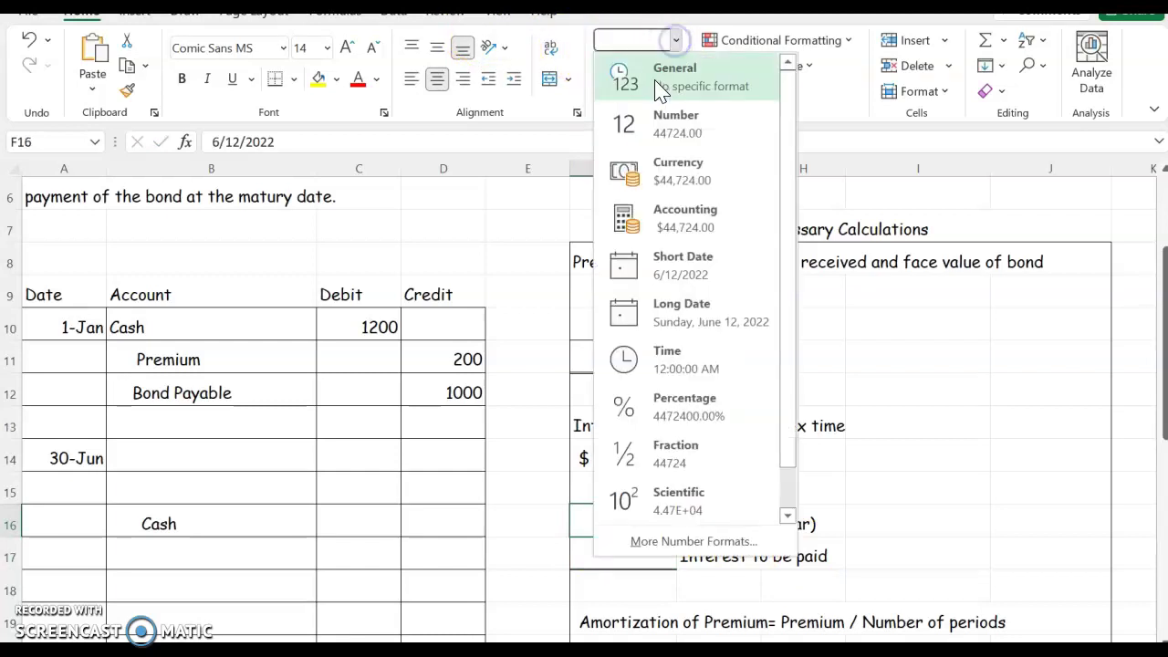
pyautogui.click(659, 129)
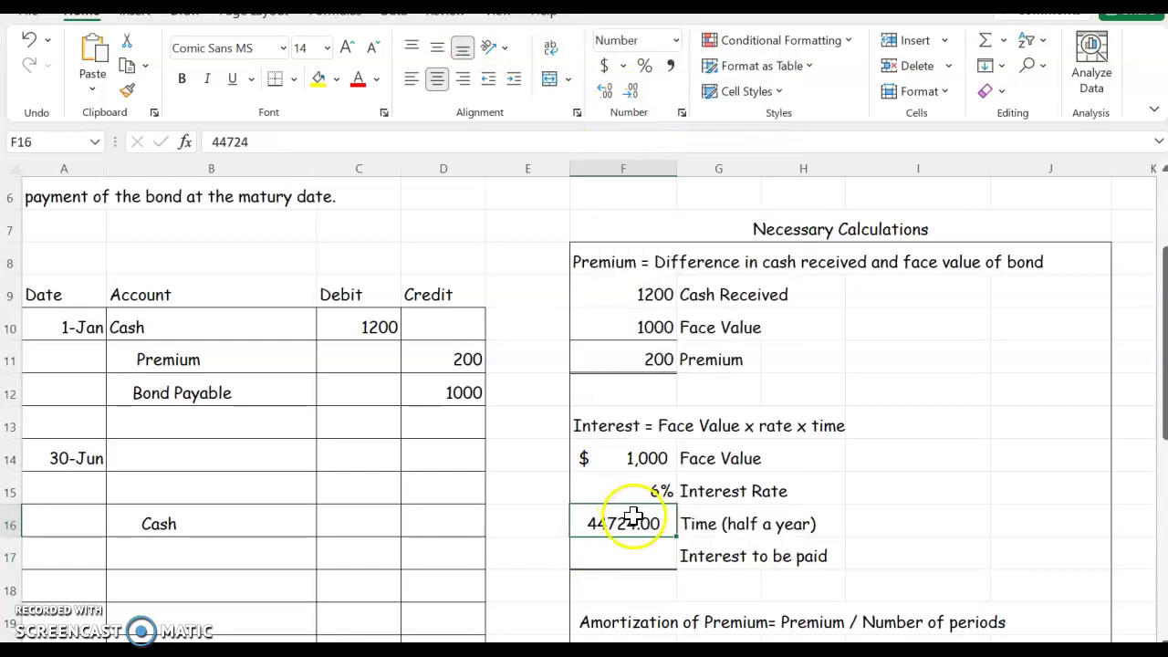
pyautogui.click(676, 41)
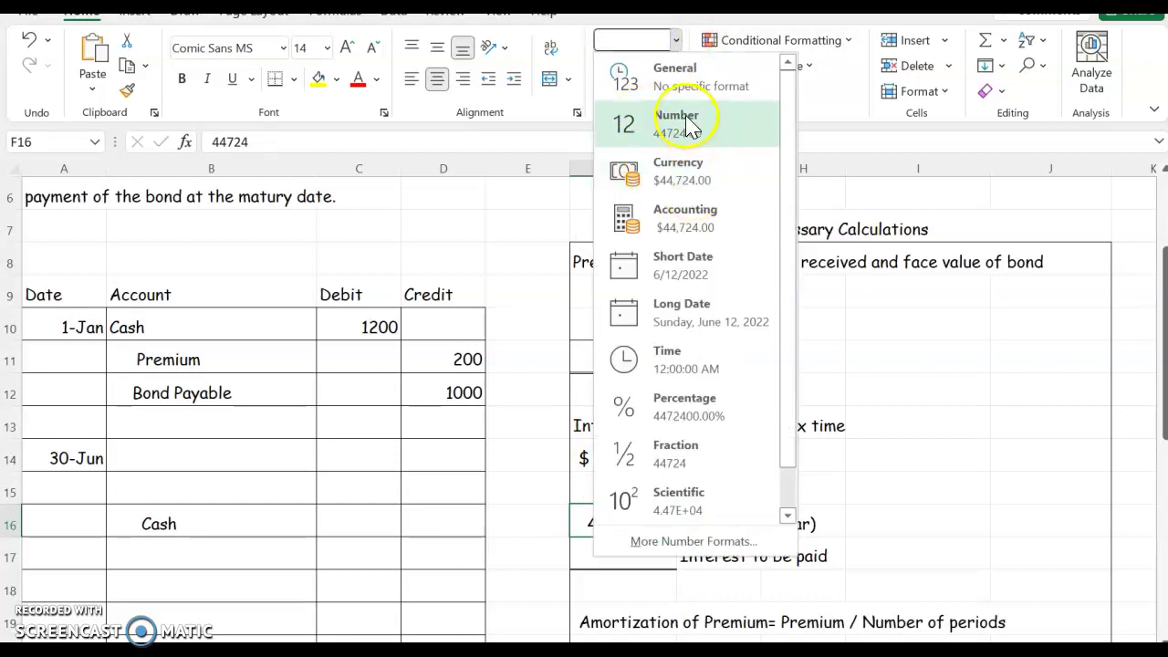
pyautogui.click(683, 82)
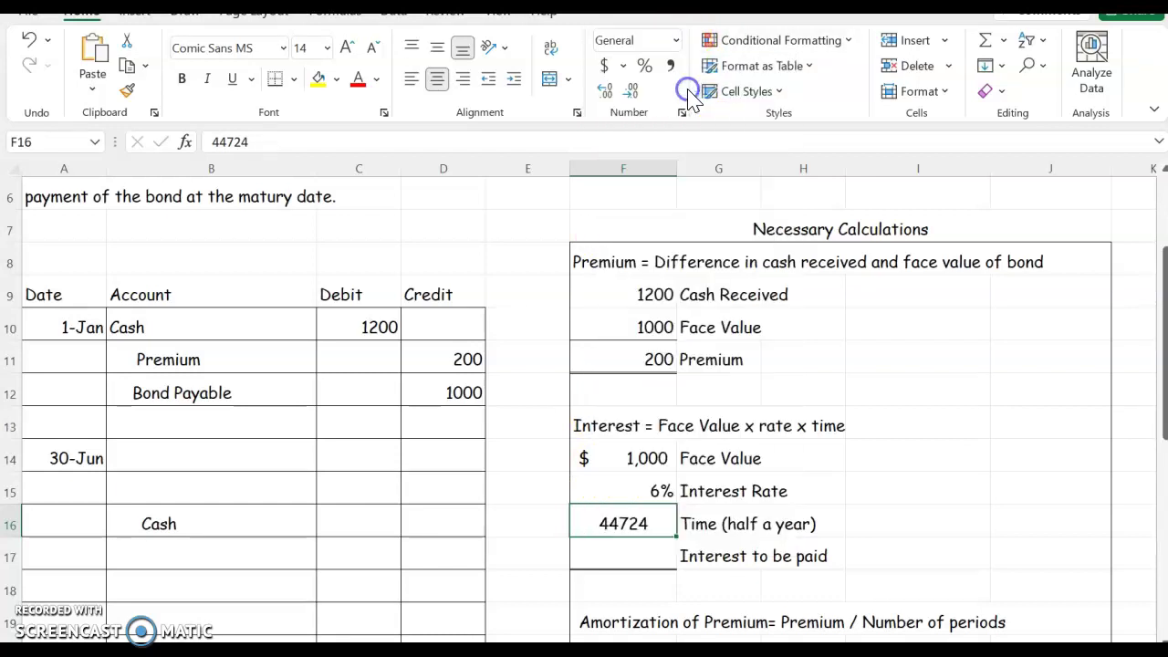
# Re-enter the time as '6/12 so it is stored as text, not a date
pyautogui.doubleClick(639, 522)
pyautogui.moveTo(650, 522); pyautogui.dragTo(559, 515)
pyautogui.write('6')
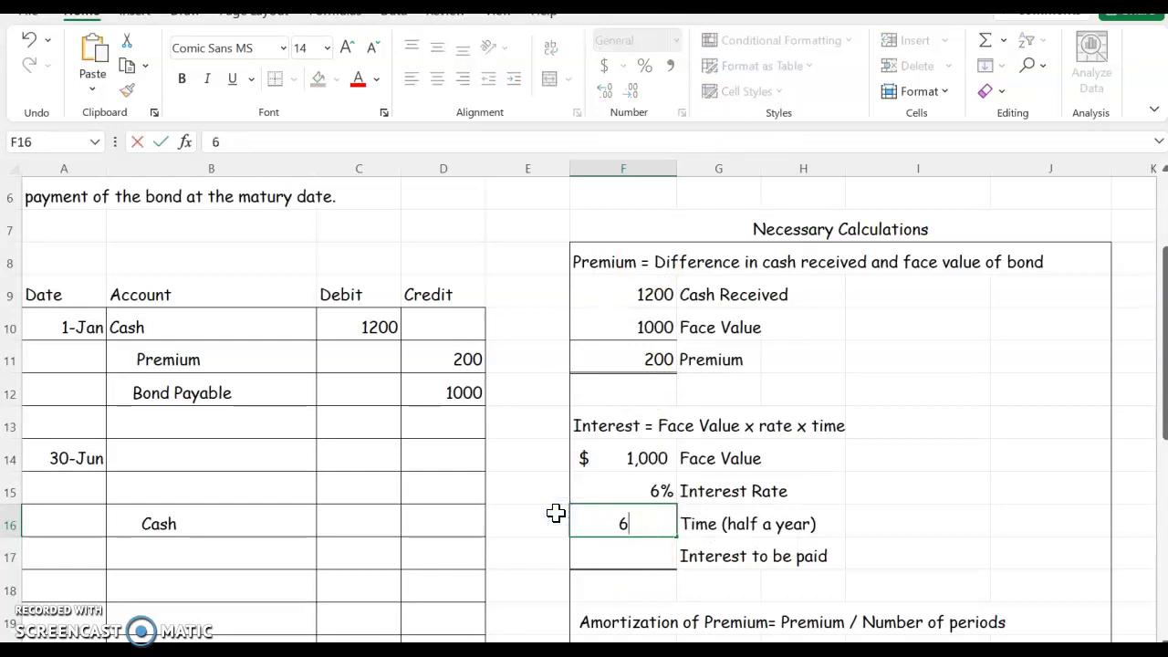
pyautogui.write('/12')
pyautogui.press('Return')
pyautogui.click(670, 524)
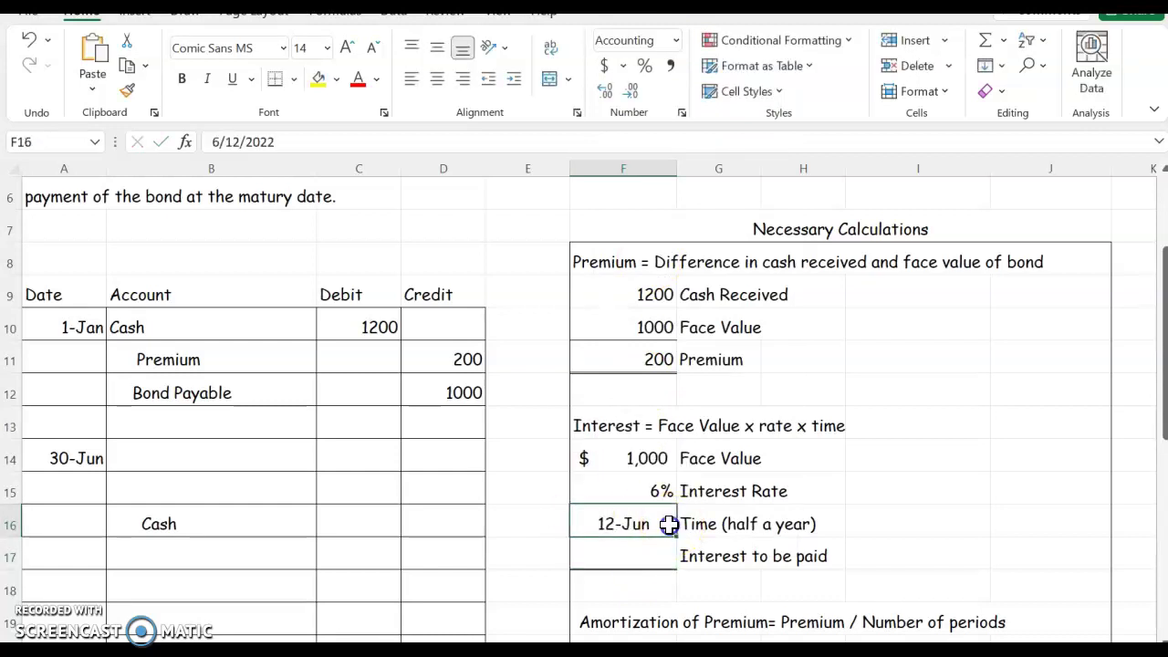
pyautogui.press('BackSpace')
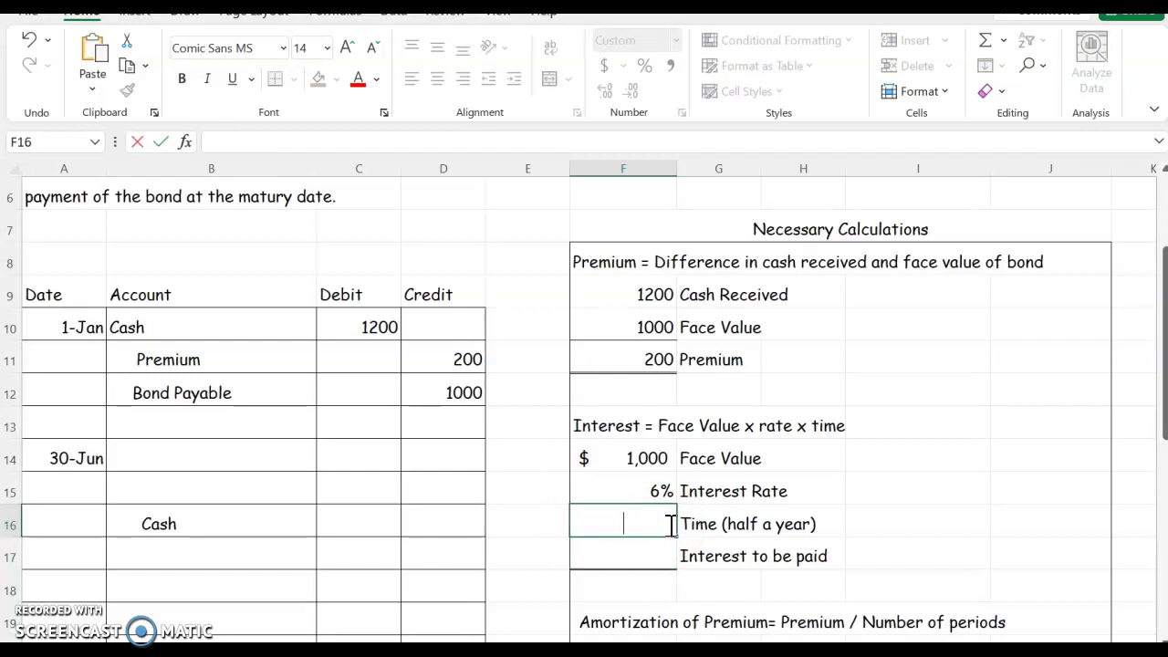
pyautogui.write("'6/")
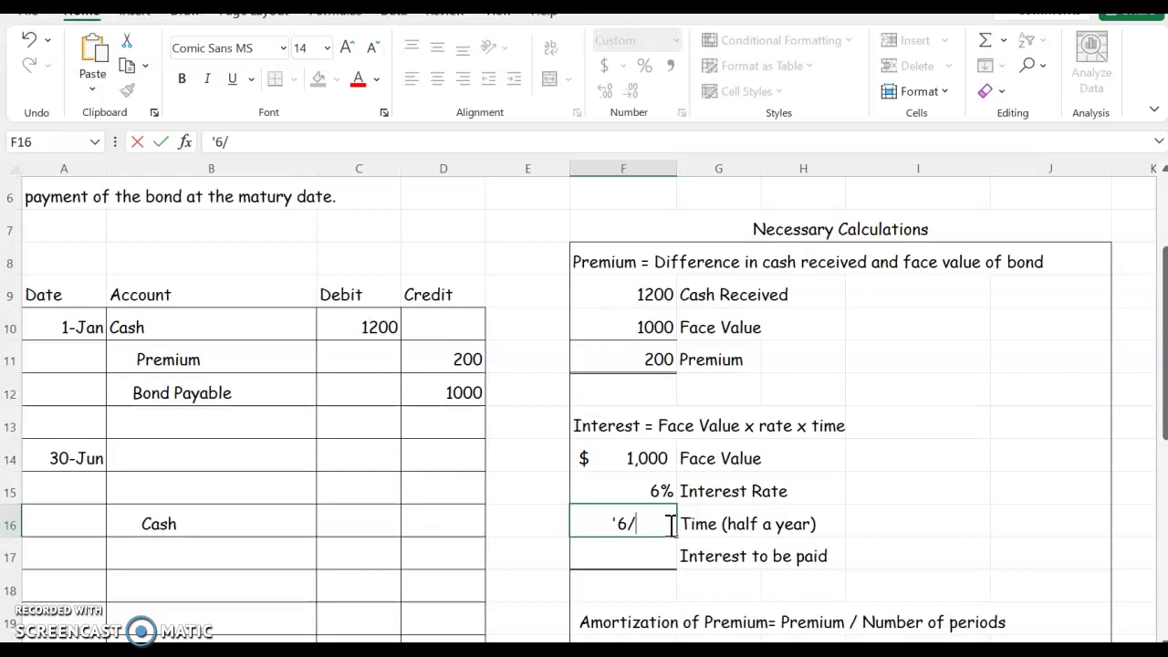
pyautogui.write('12')
pyautogui.press('Return')
pyautogui.click(645, 548)
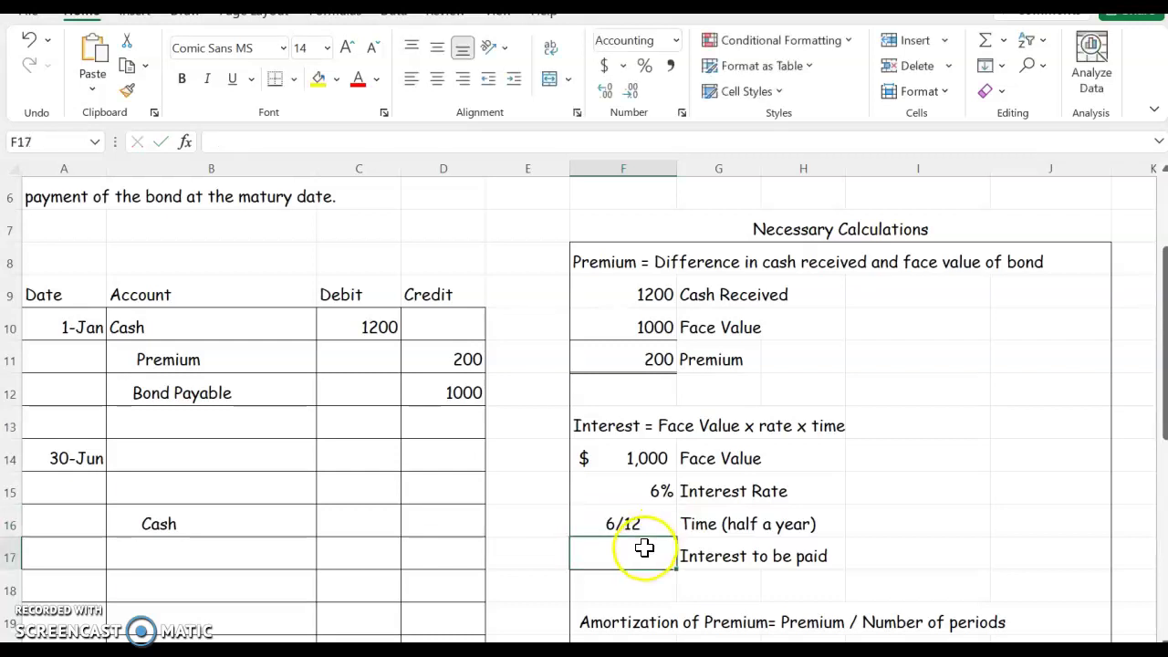
# Enter the interest formula =F14*F15*F16 in F17
pyautogui.write('=')
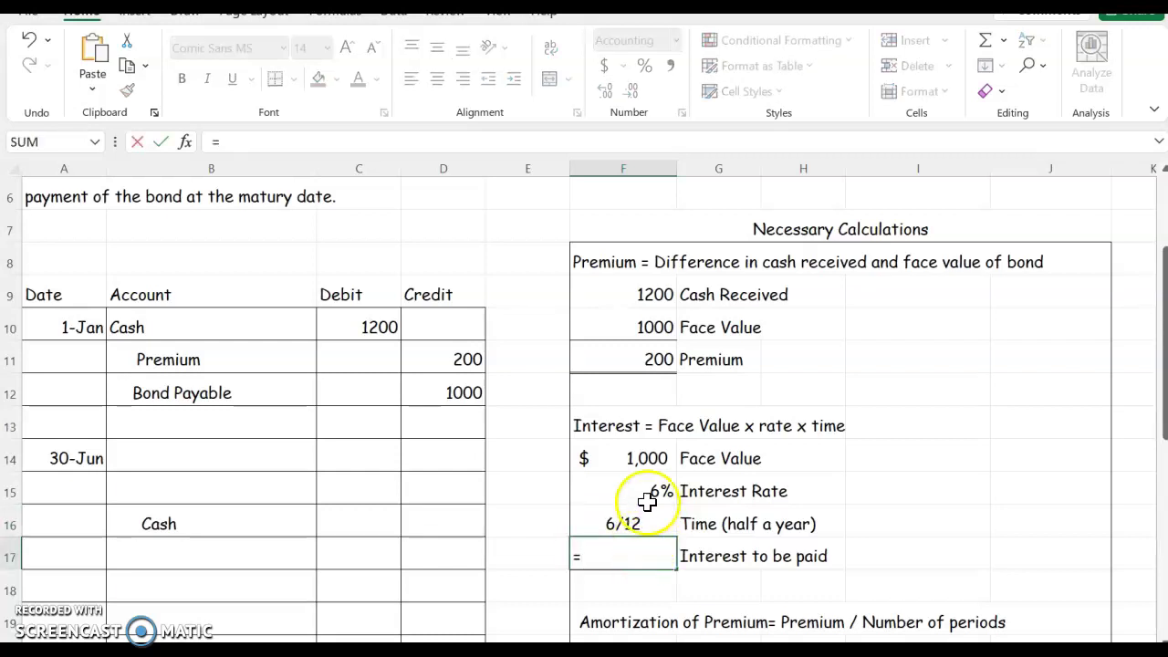
pyautogui.click(621, 458)
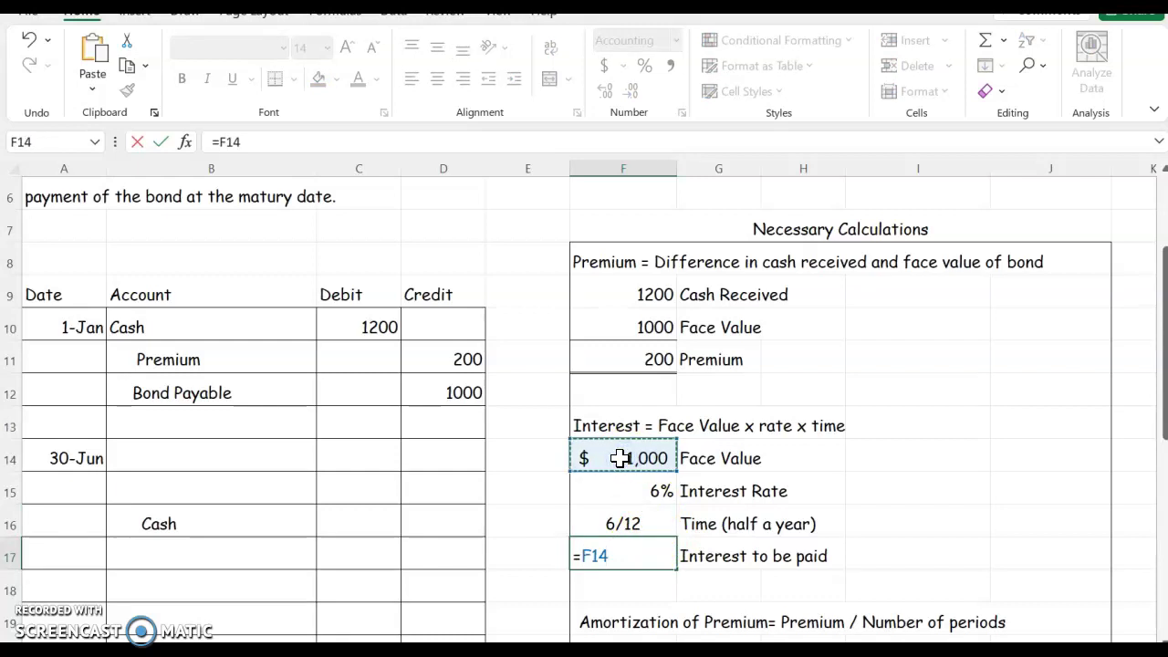
pyautogui.write('*')
pyautogui.click(623, 493)
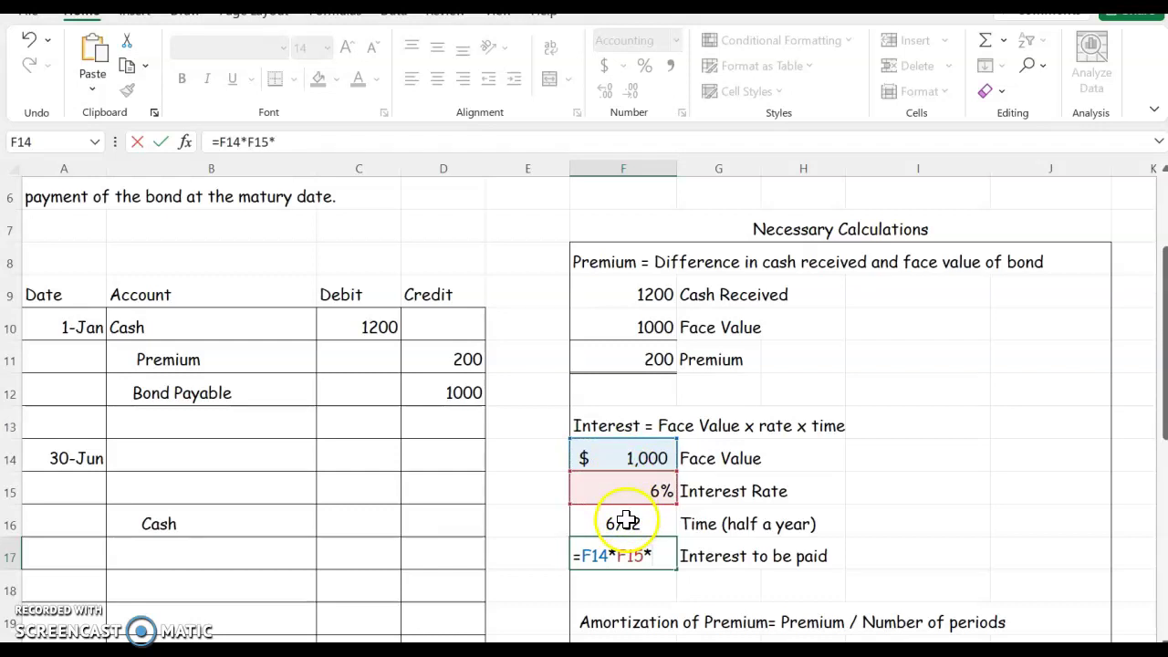
pyautogui.click(626, 522)
pyautogui.press('Return')
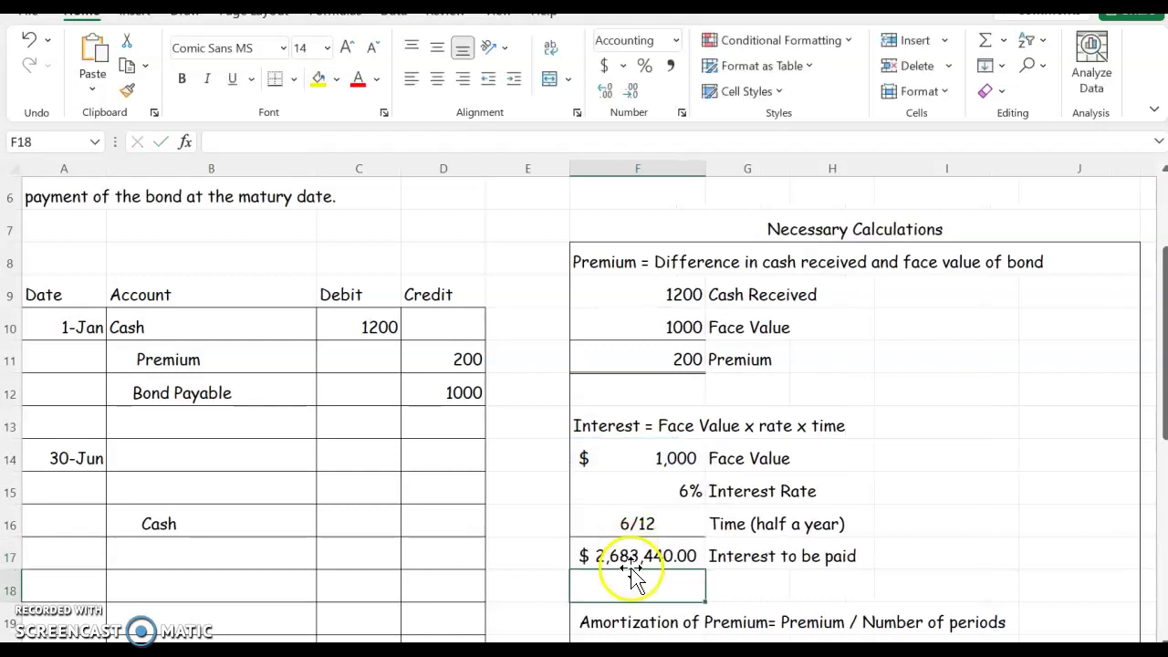
# Delete the interest formula from F17, keeping the time value at 0.50
pyautogui.doubleClick(630, 558)
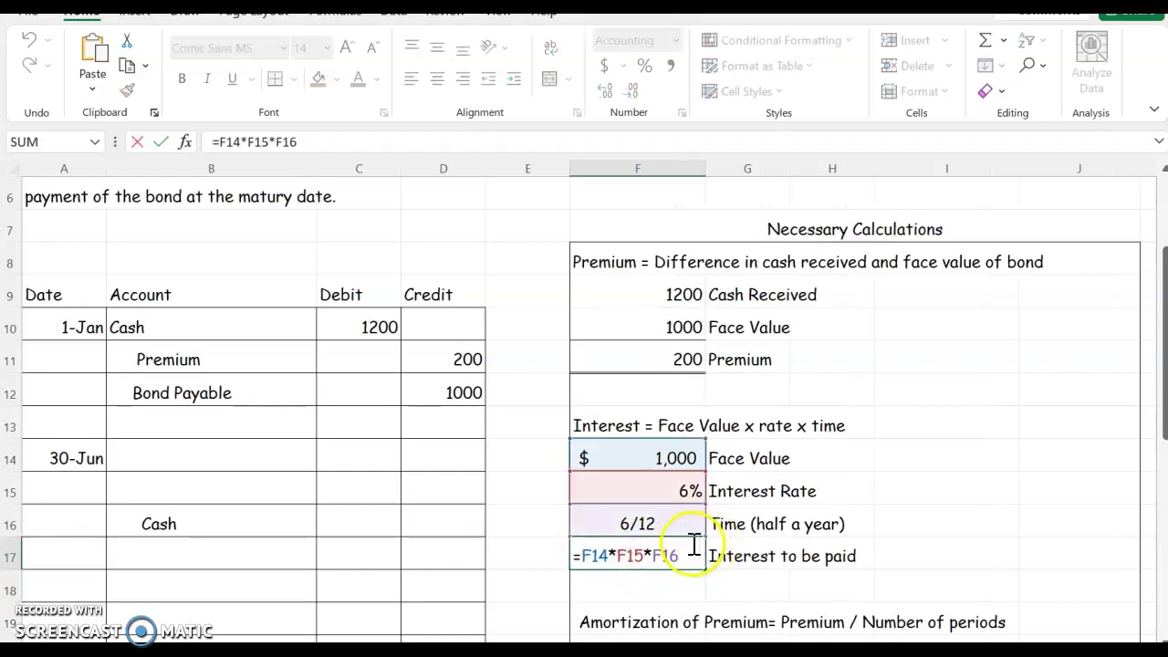
pyautogui.click(662, 524)
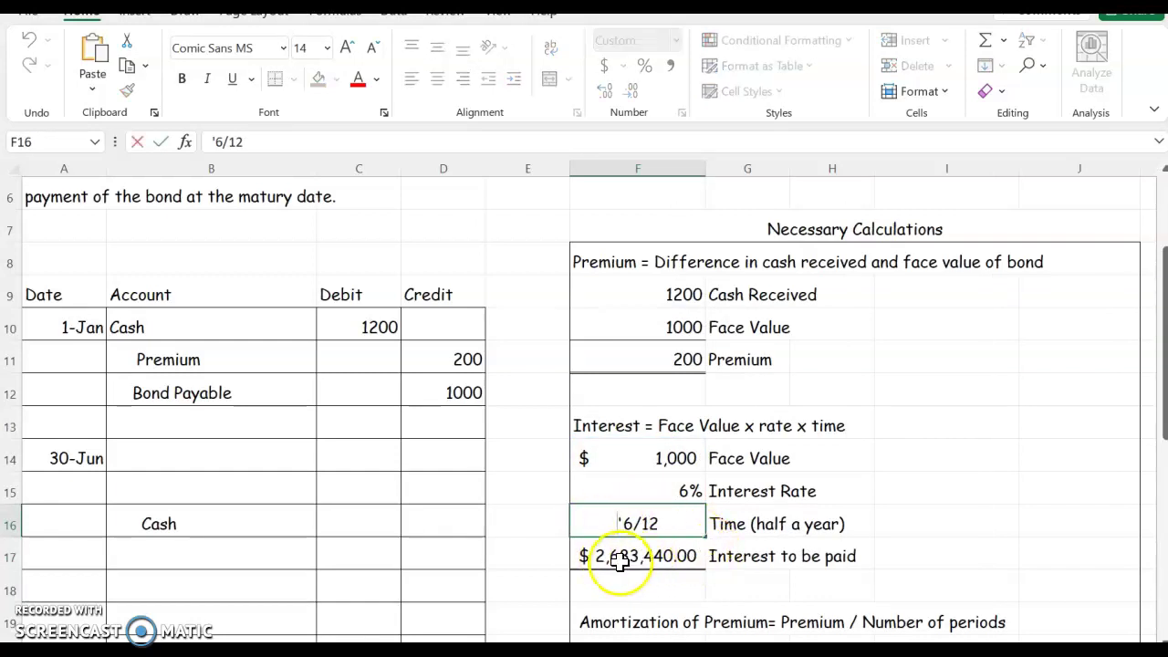
pyautogui.doubleClick(673, 557)
pyautogui.moveTo(678, 556); pyautogui.dragTo(536, 557)
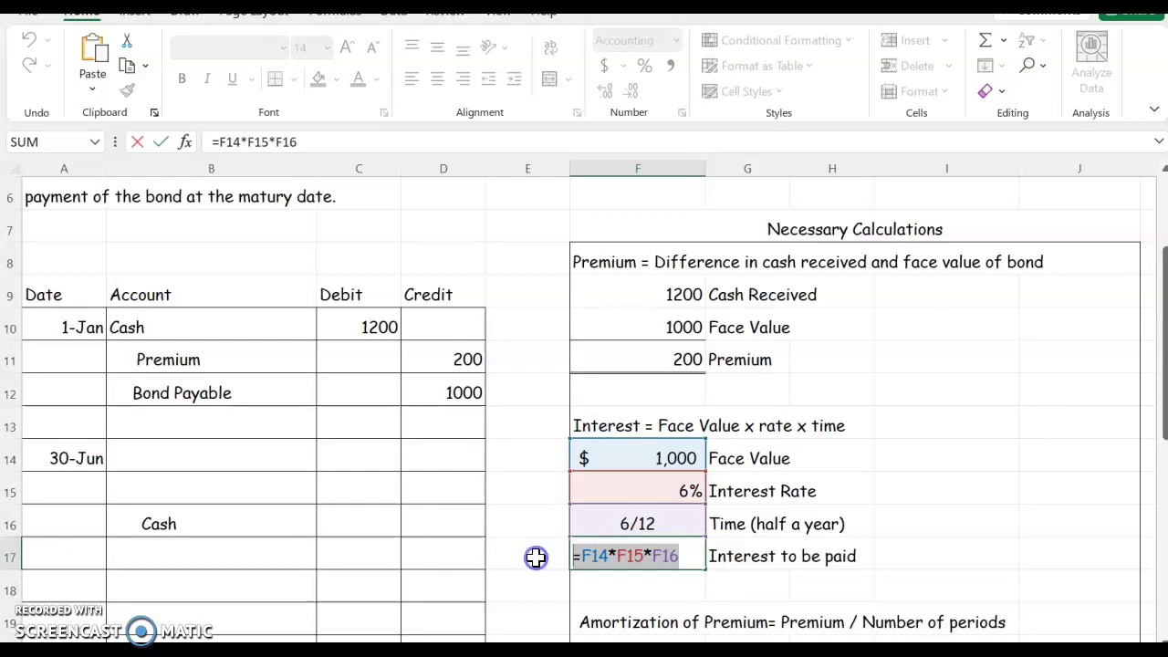
pyautogui.press('Delete')
pyautogui.press('Return')
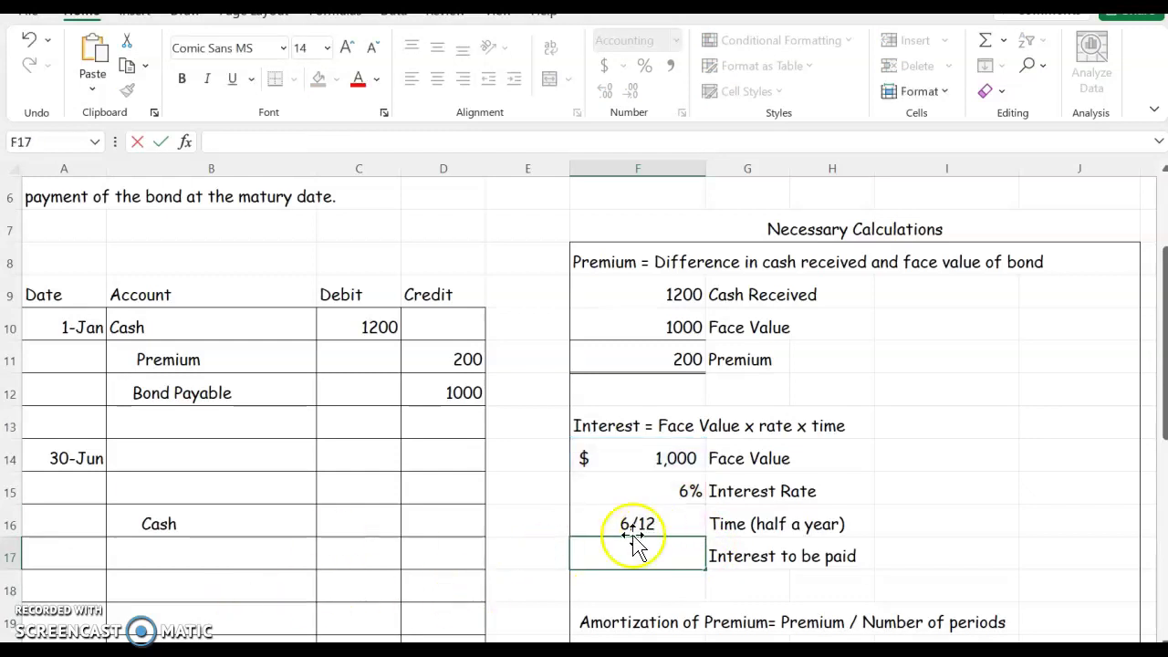
pyautogui.press('Escape')
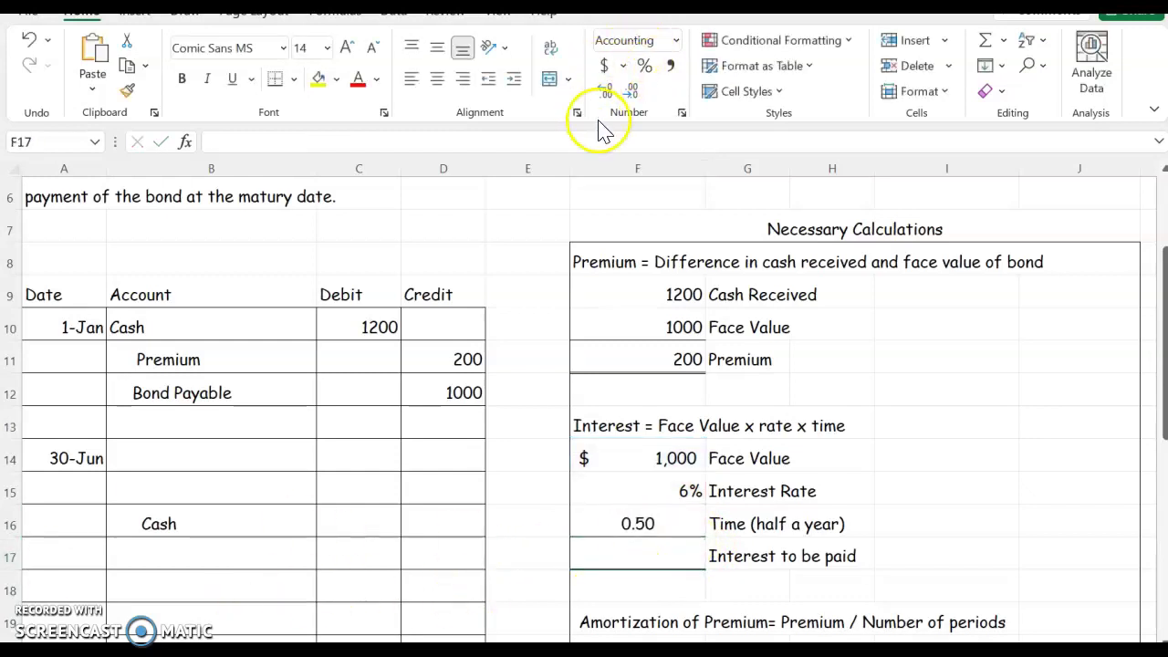
# Confirm the half-year time cell holds 0.50
pyautogui.click(654, 521)
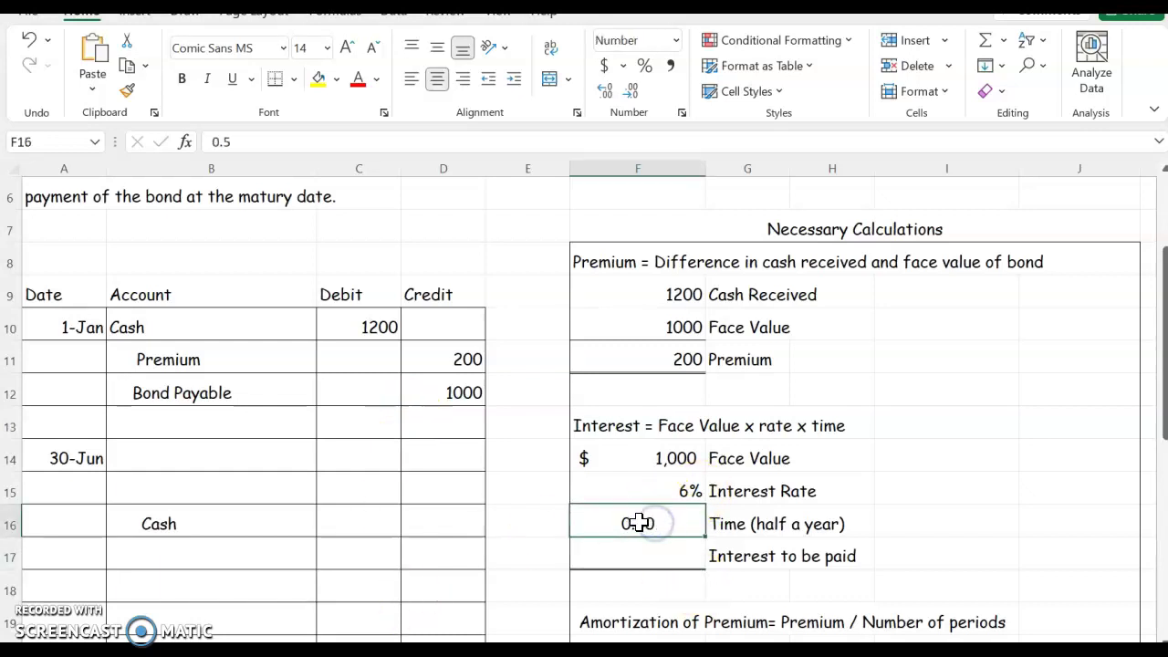
pyautogui.click(680, 521)
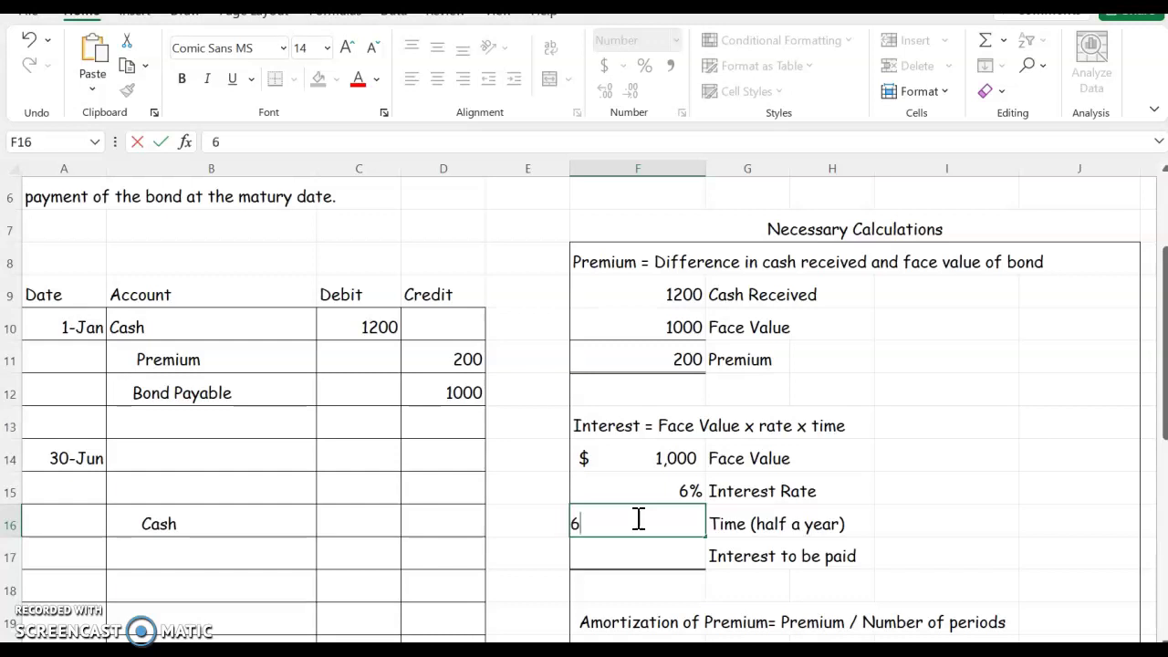
pyautogui.press('Return')
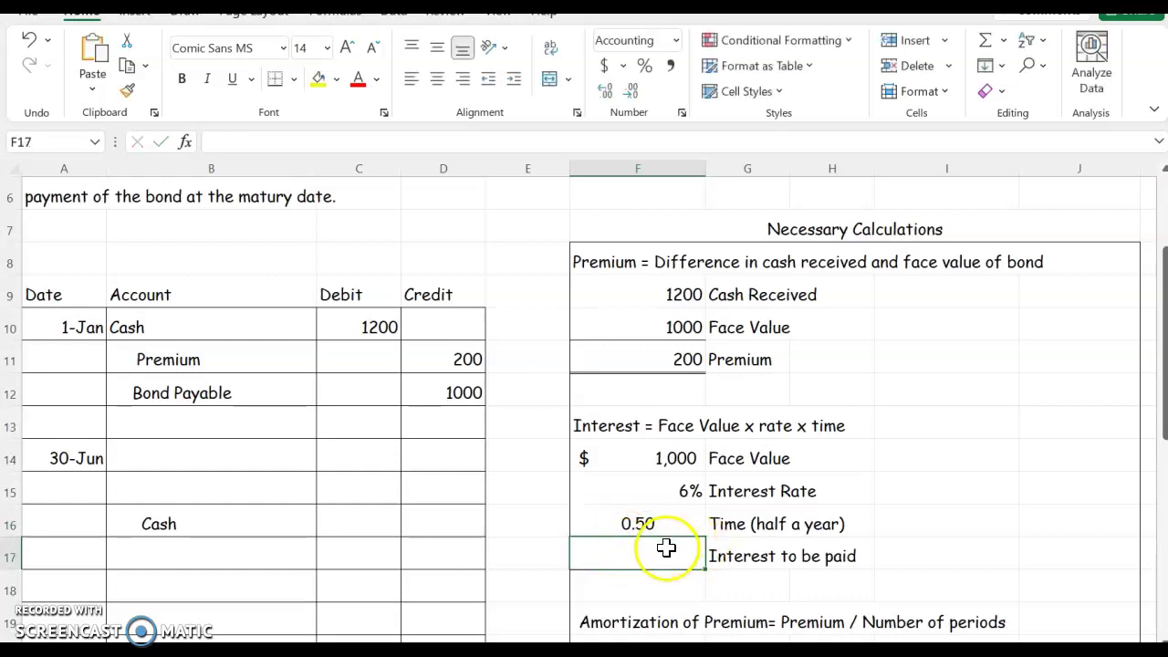
# Compute the $30.00 interest with =PRODUCT(F14:F16) in F17
pyautogui.write('=pro')
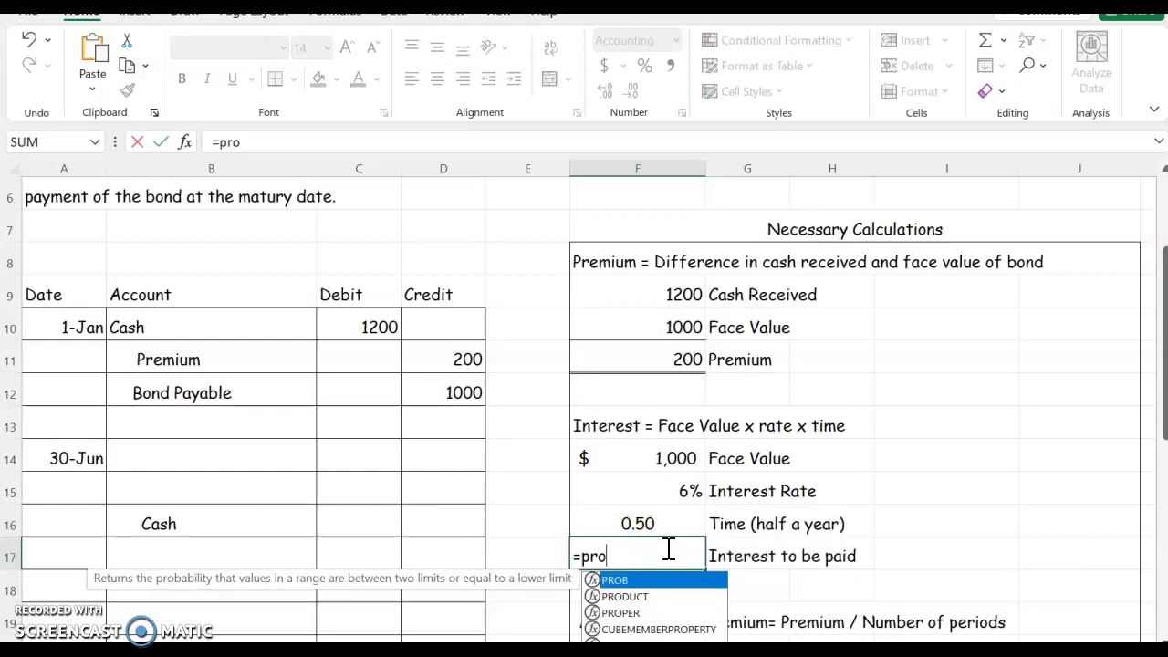
pyautogui.doubleClick(671, 597)
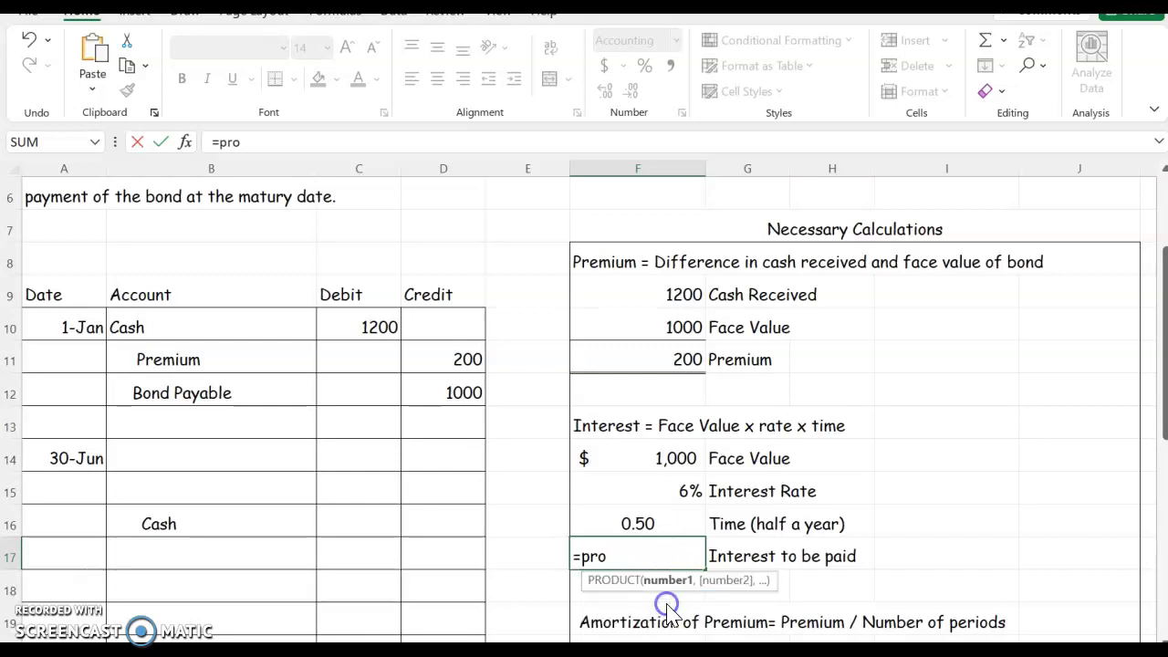
pyautogui.moveTo(648, 458); pyautogui.dragTo(659, 529)
pyautogui.press('Return')
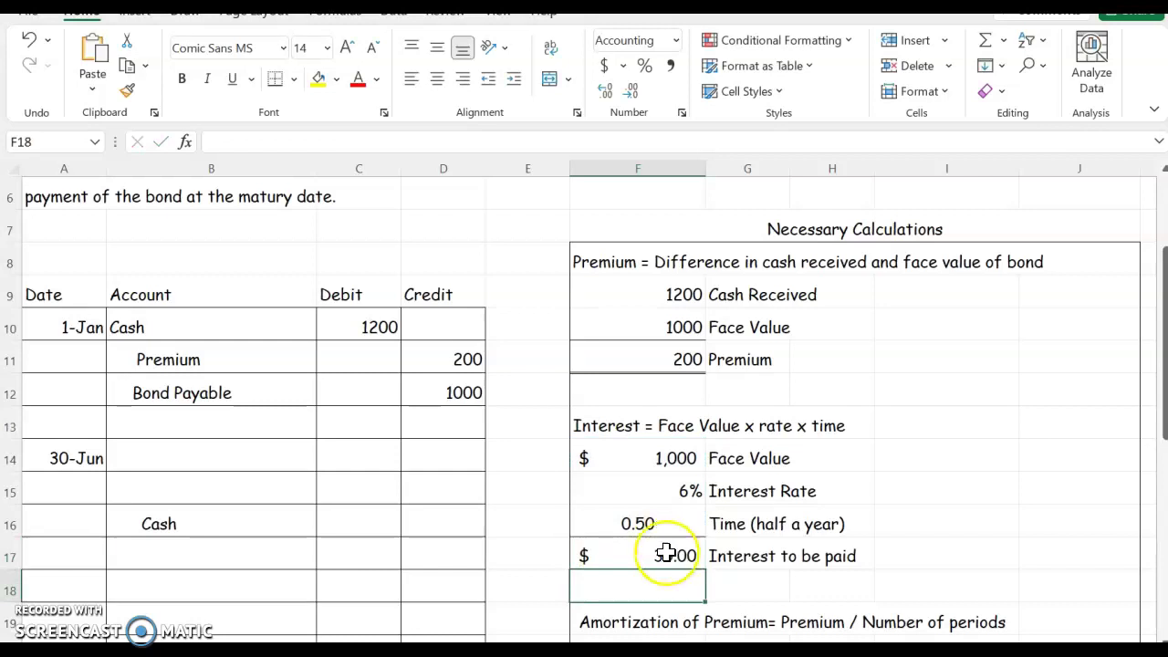
pyautogui.click(665, 550)
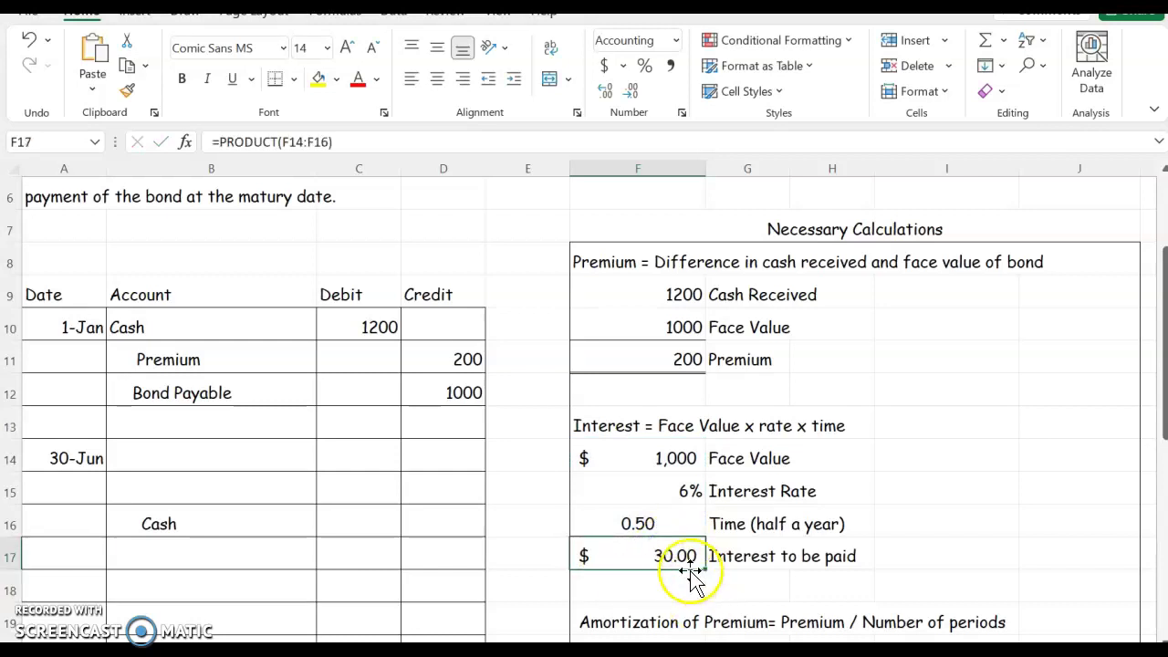
pyautogui.click(454, 517)
# Credit Cash 30 in the June 30 entry and scroll down to the amortization section
pyautogui.write('30')
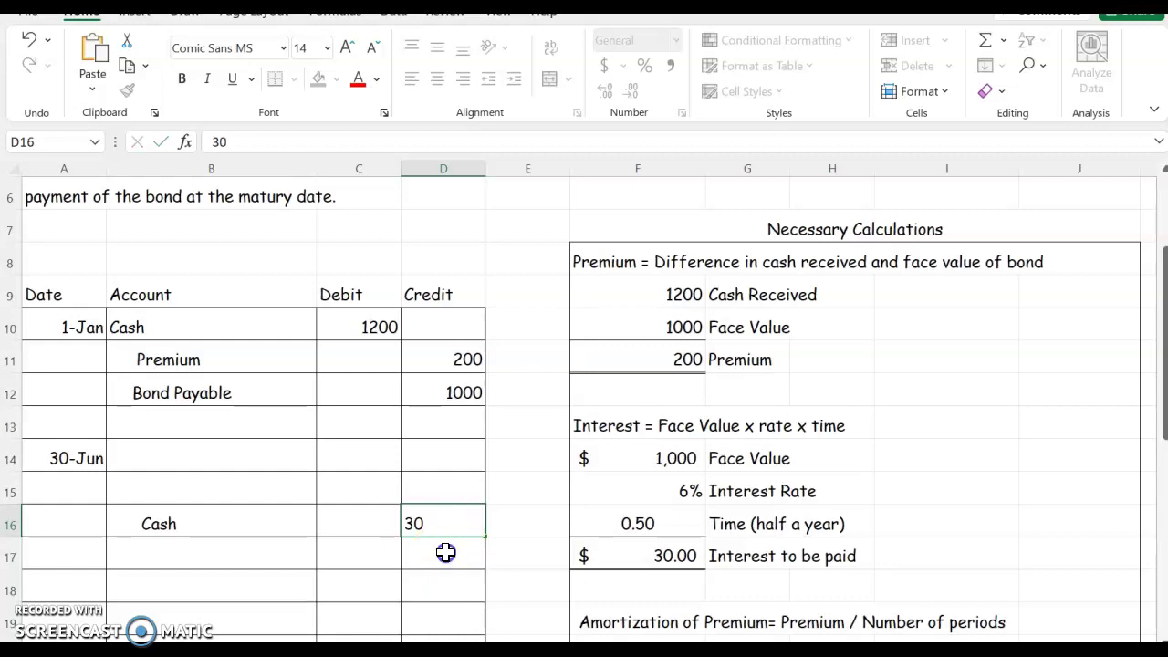
pyautogui.press('Return')
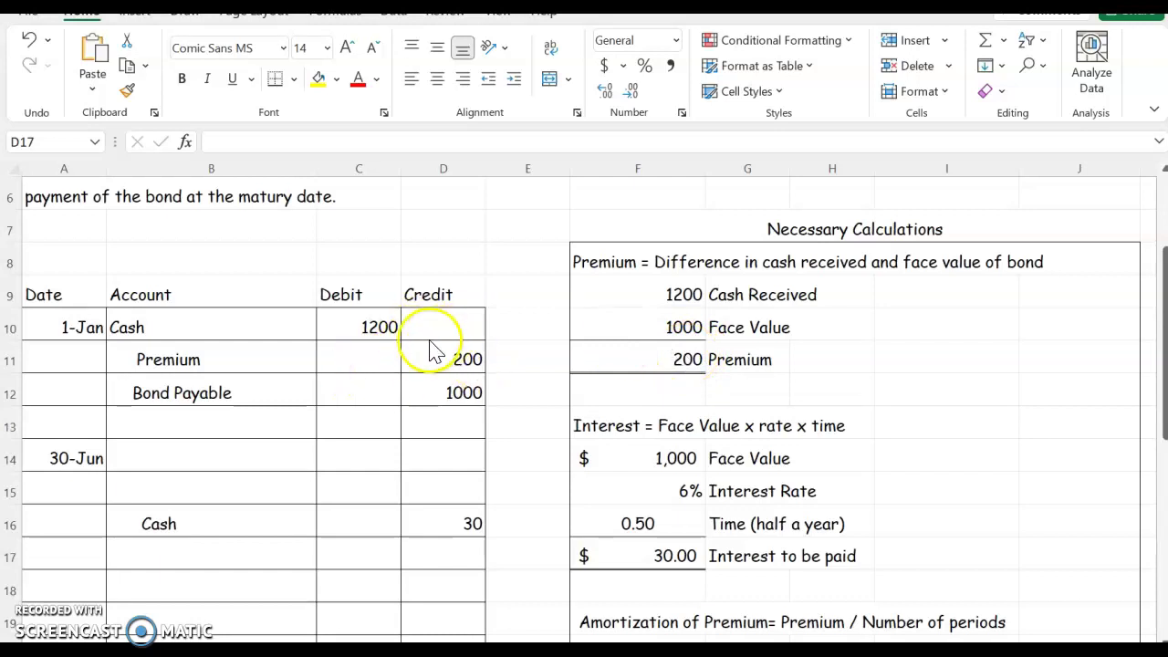
pyautogui.click(1164, 381)
pyautogui.moveTo(1164, 383); pyautogui.dragTo(1165, 419)
# Enter the 200 premium and 10 periods in the amortization box
pyautogui.scroll(-1, 647, 560)
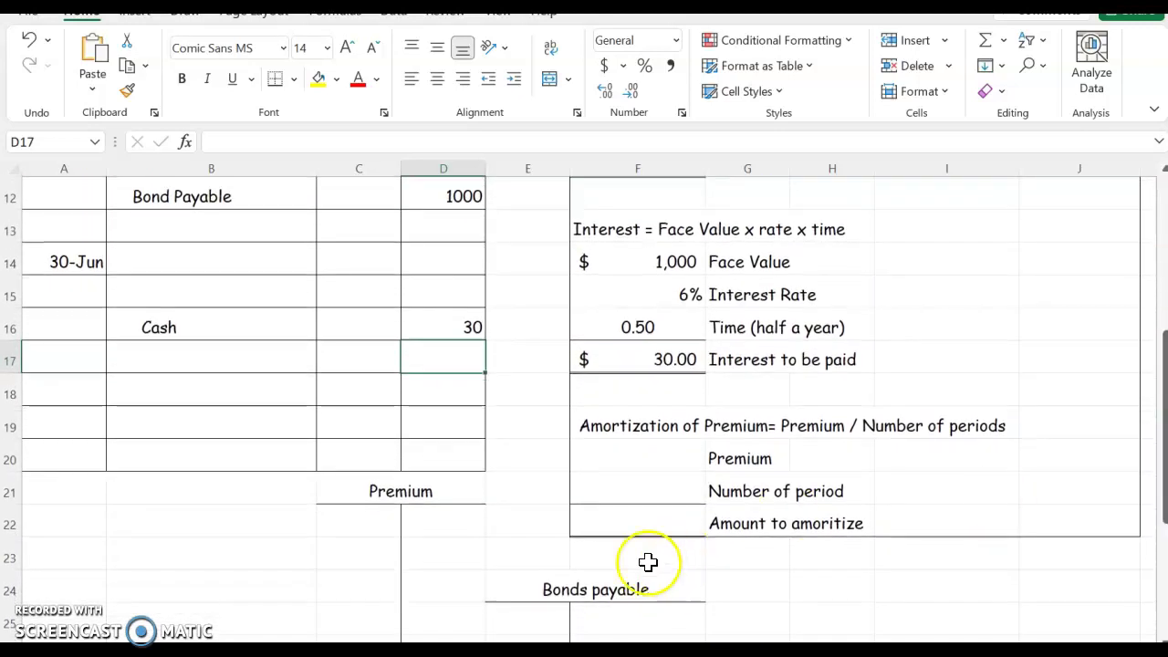
pyautogui.click(632, 457)
pyautogui.write('200')
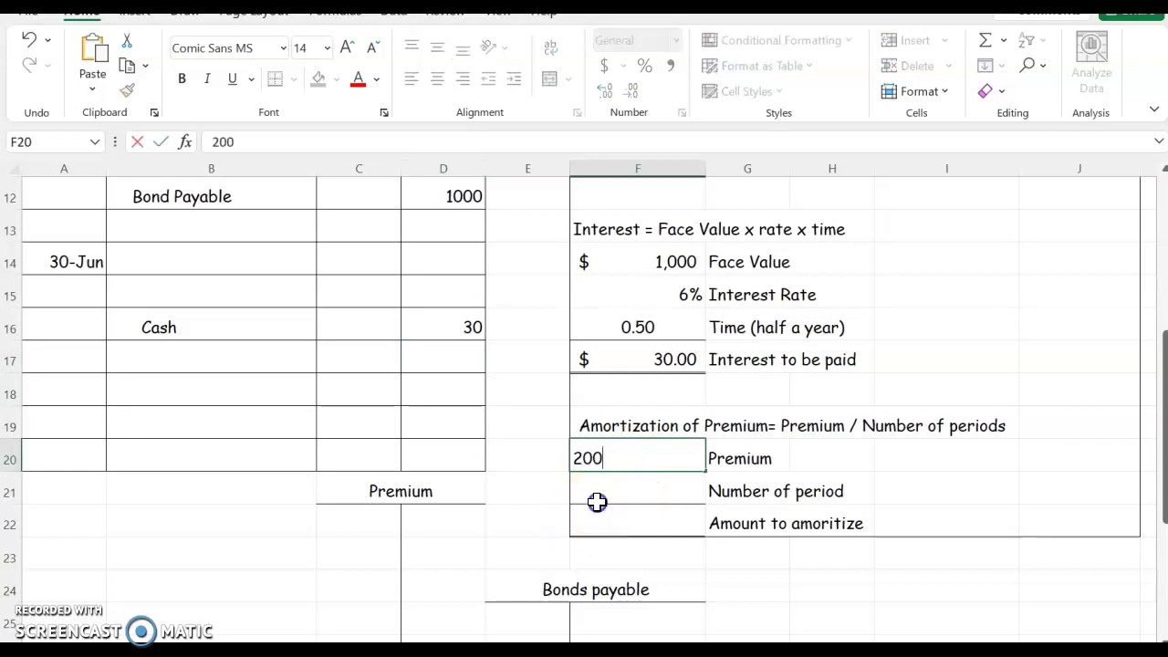
pyautogui.click(597, 504)
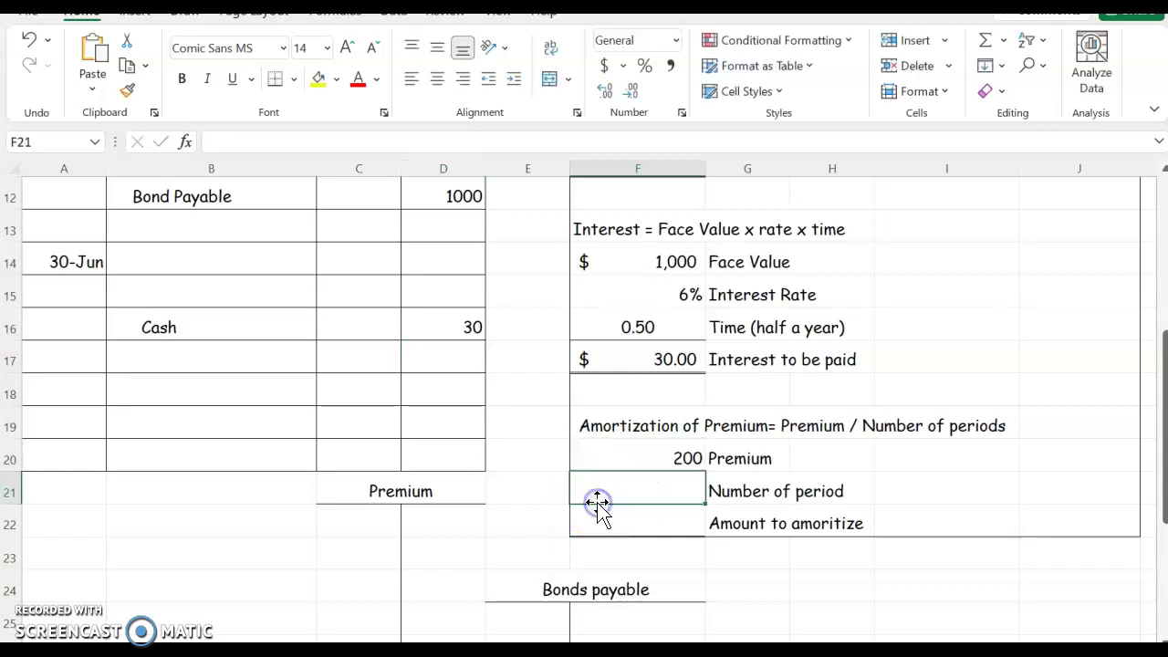
pyautogui.moveTo(1166, 493); pyautogui.dragTo(1164, 485)
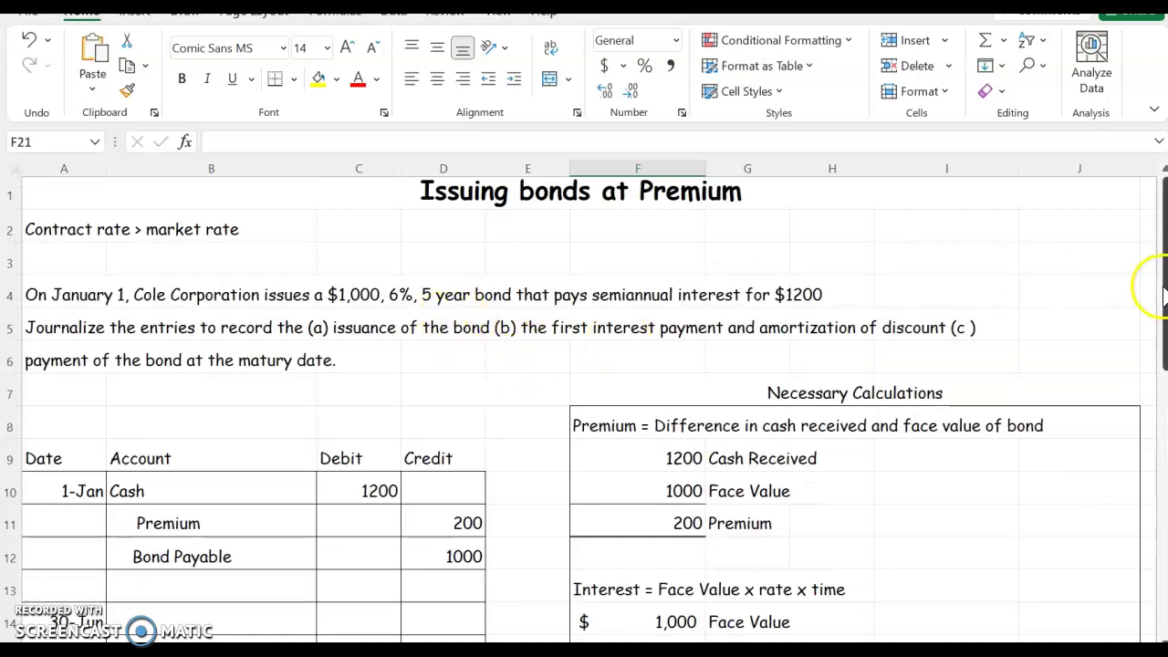
pyautogui.moveTo(1165, 292); pyautogui.dragTo(1162, 431)
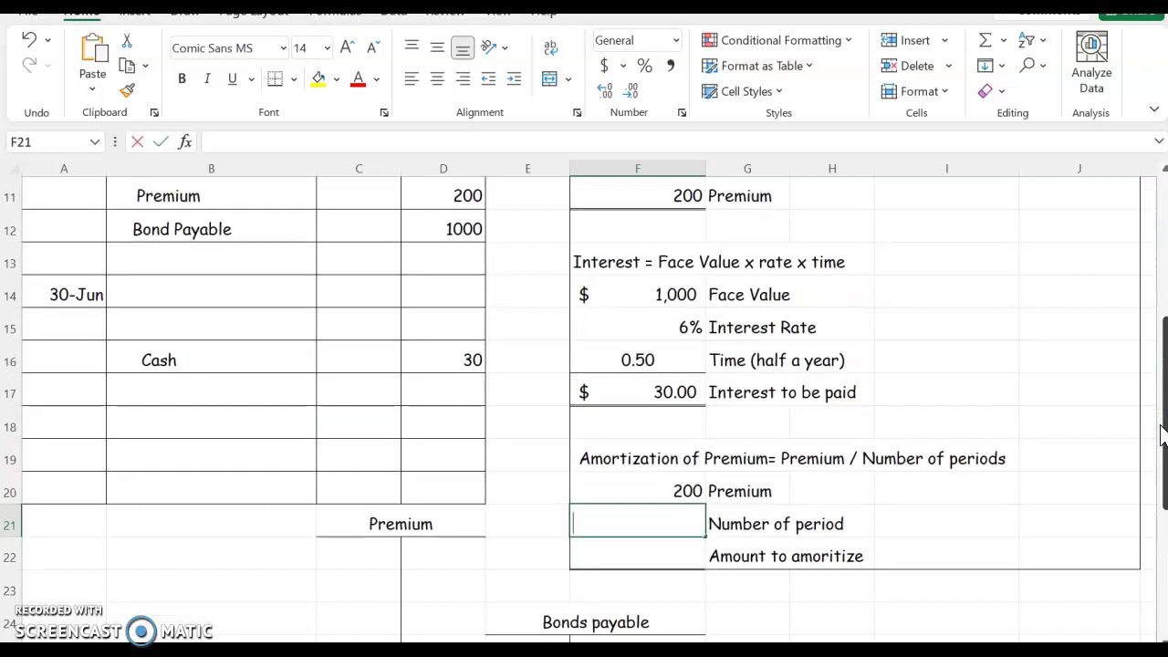
pyautogui.write('10')
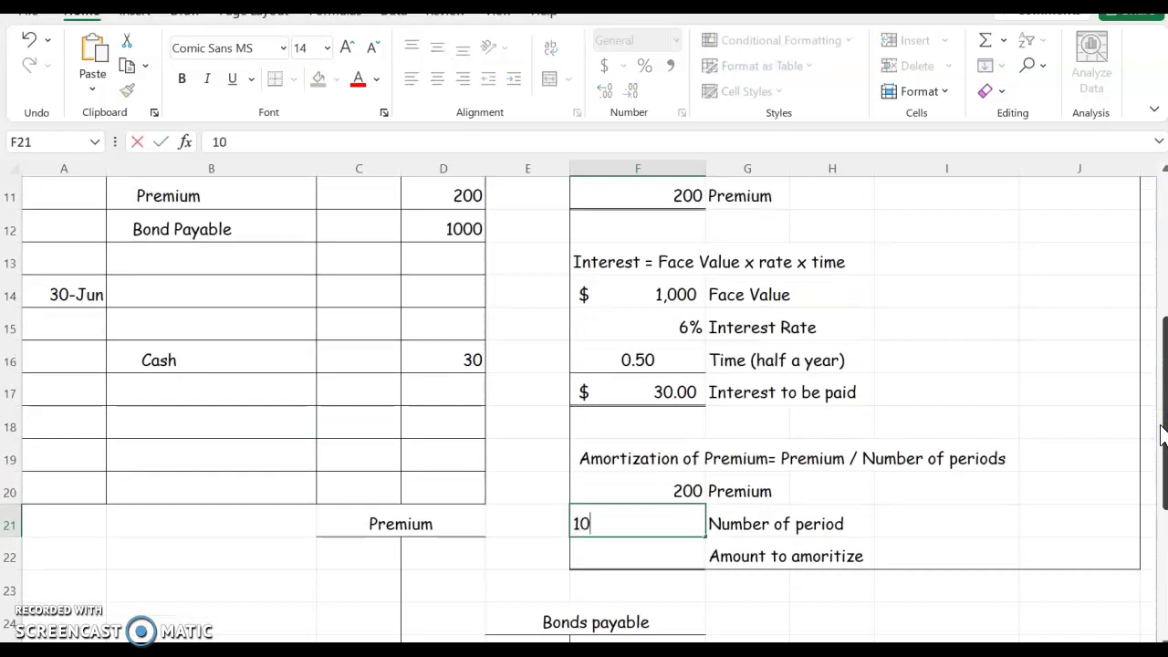
# Compute the 20 per-period amortization in F22 with =F20/F21
pyautogui.click(610, 552)
pyautogui.write('=')
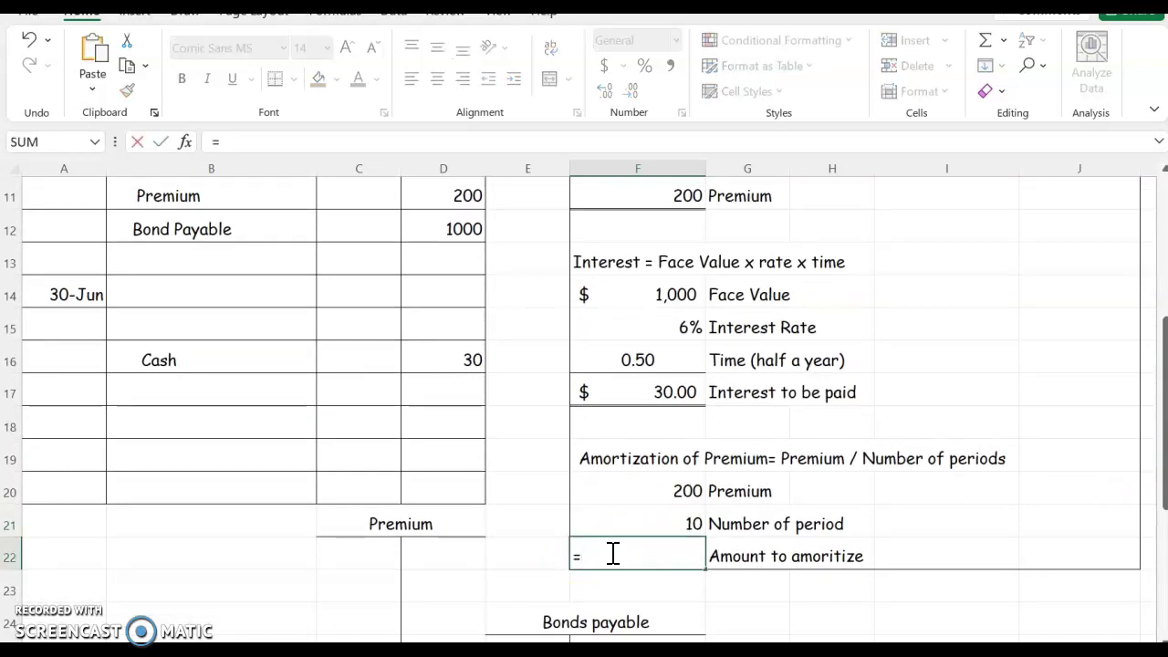
pyautogui.click(657, 490)
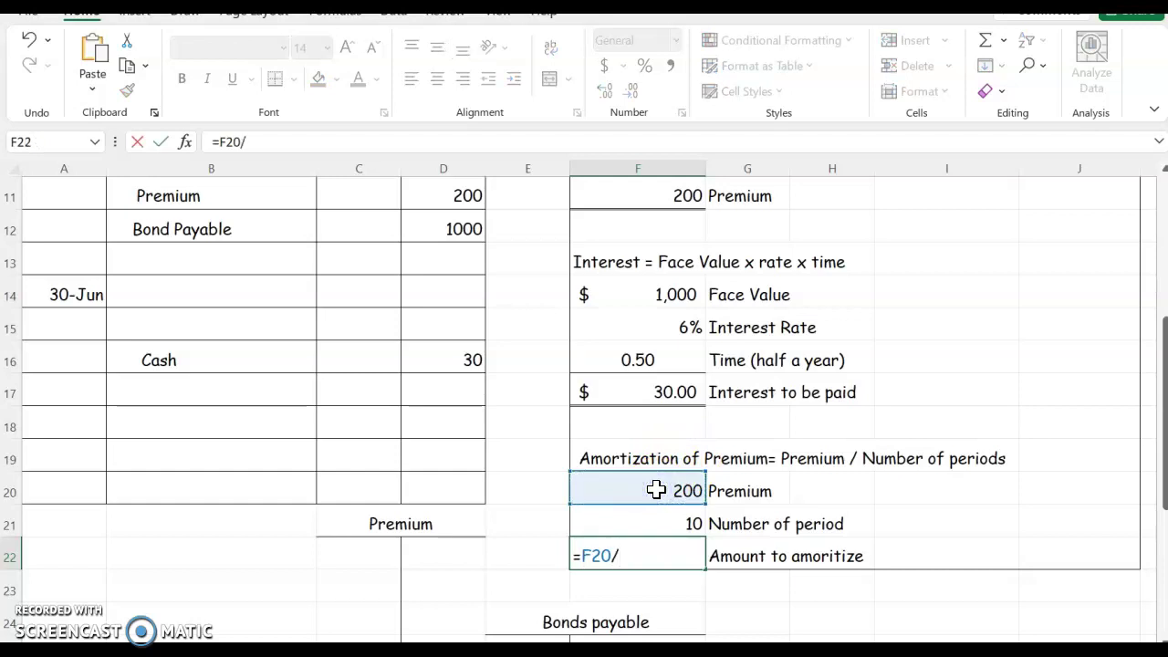
pyautogui.write('/')
pyautogui.click(665, 523)
pyautogui.press('Return')
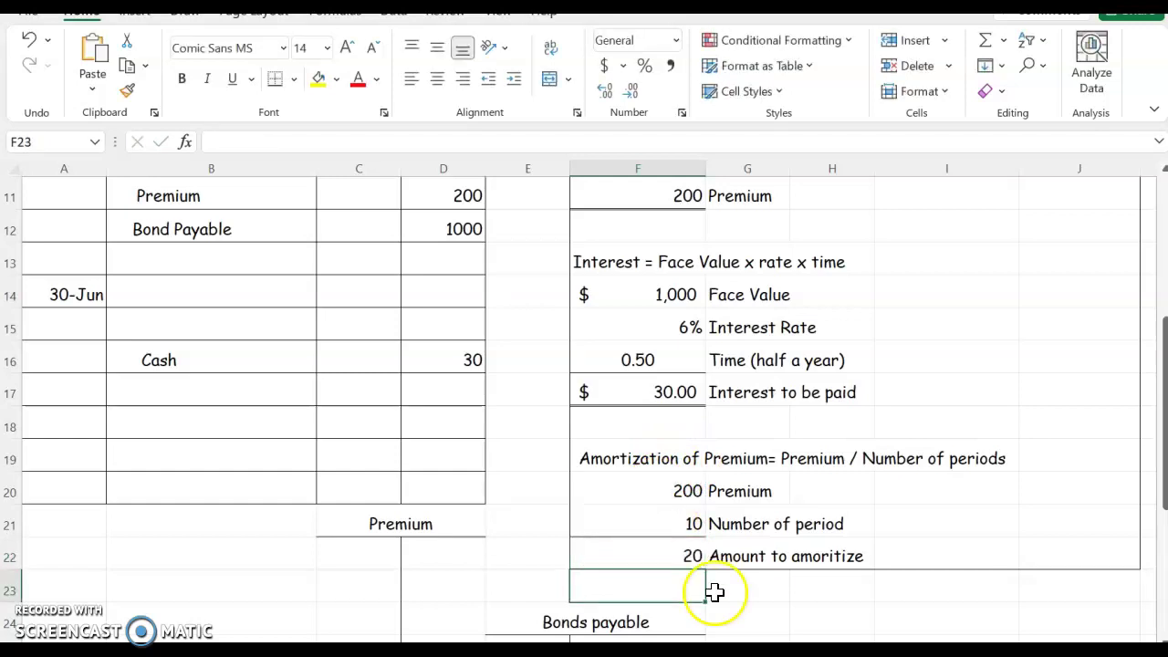
# Debit Premium 20 in the June 30 entry
pyautogui.click(678, 562)
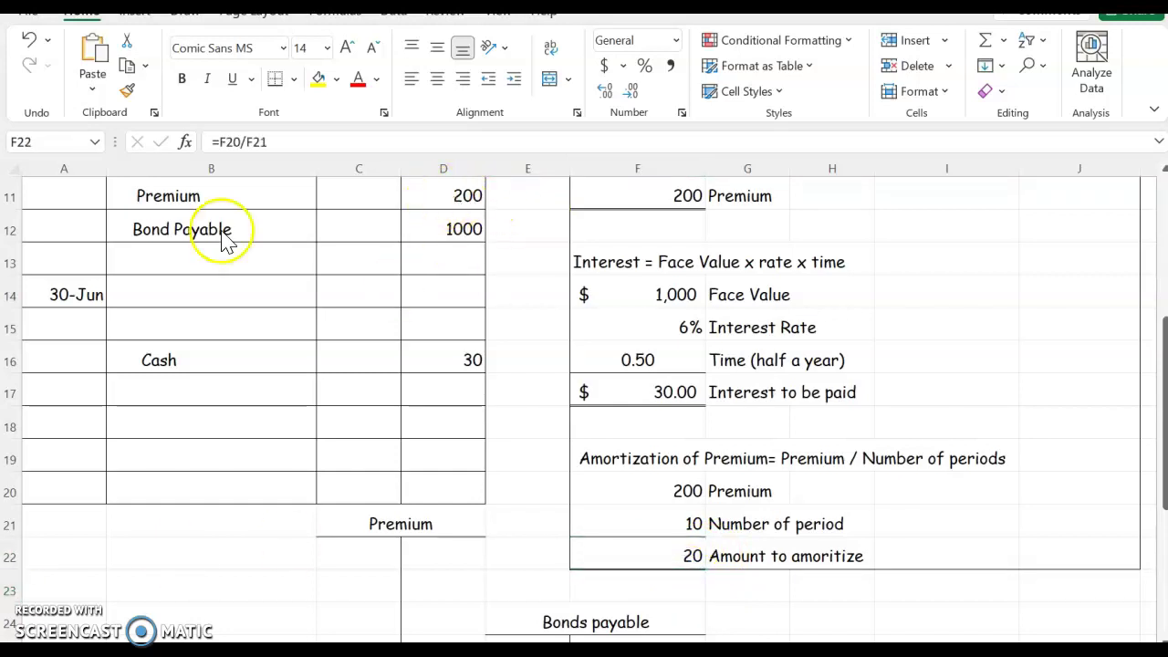
pyautogui.click(465, 189)
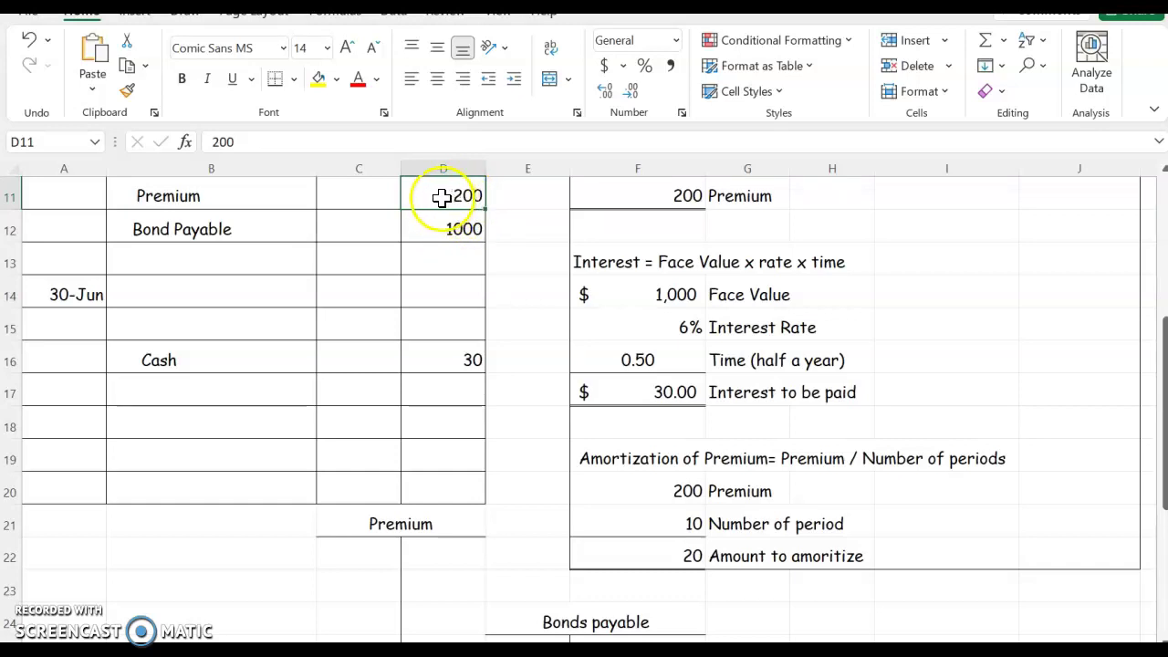
pyautogui.click(124, 331)
pyautogui.write('P')
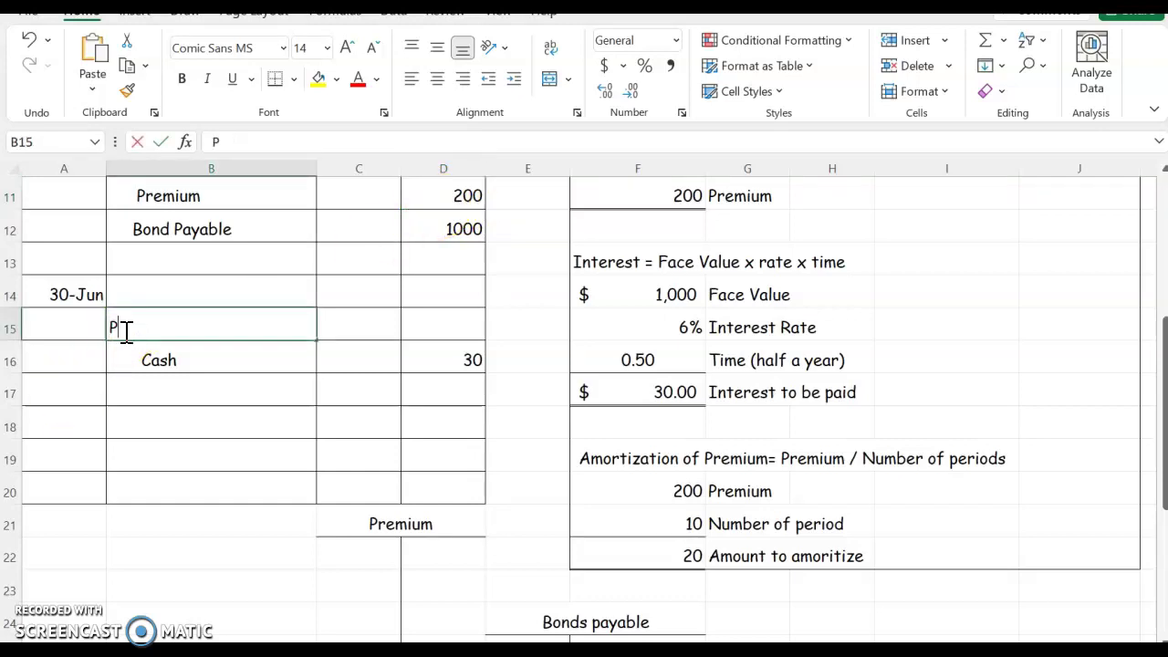
pyautogui.write('remium')
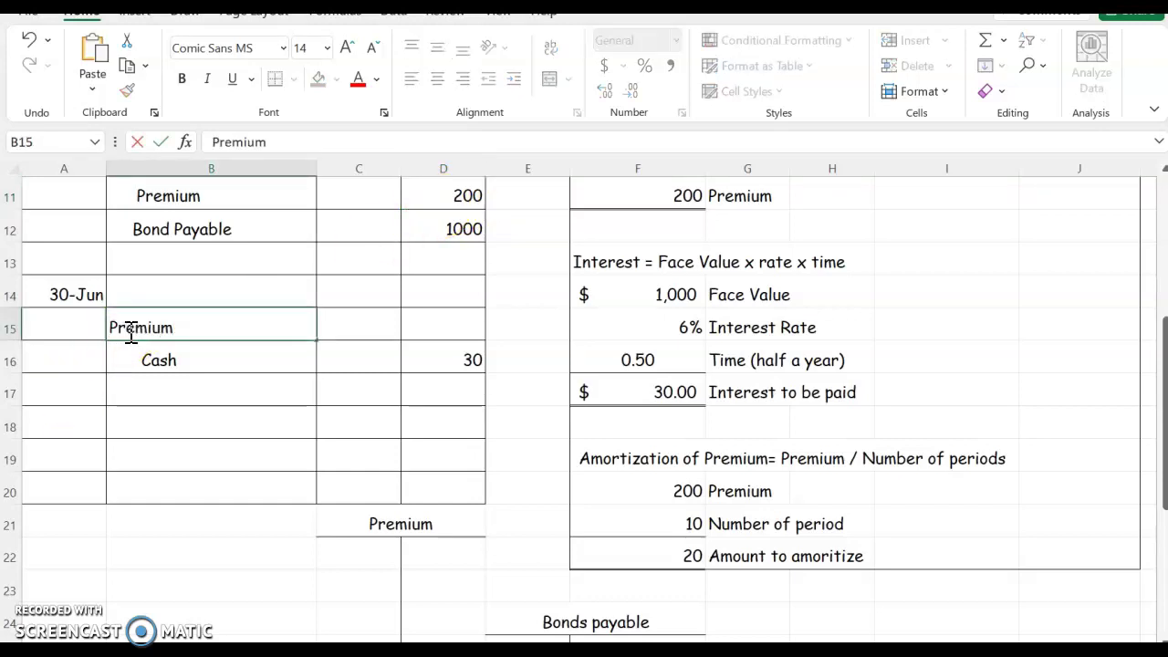
pyautogui.click(357, 334)
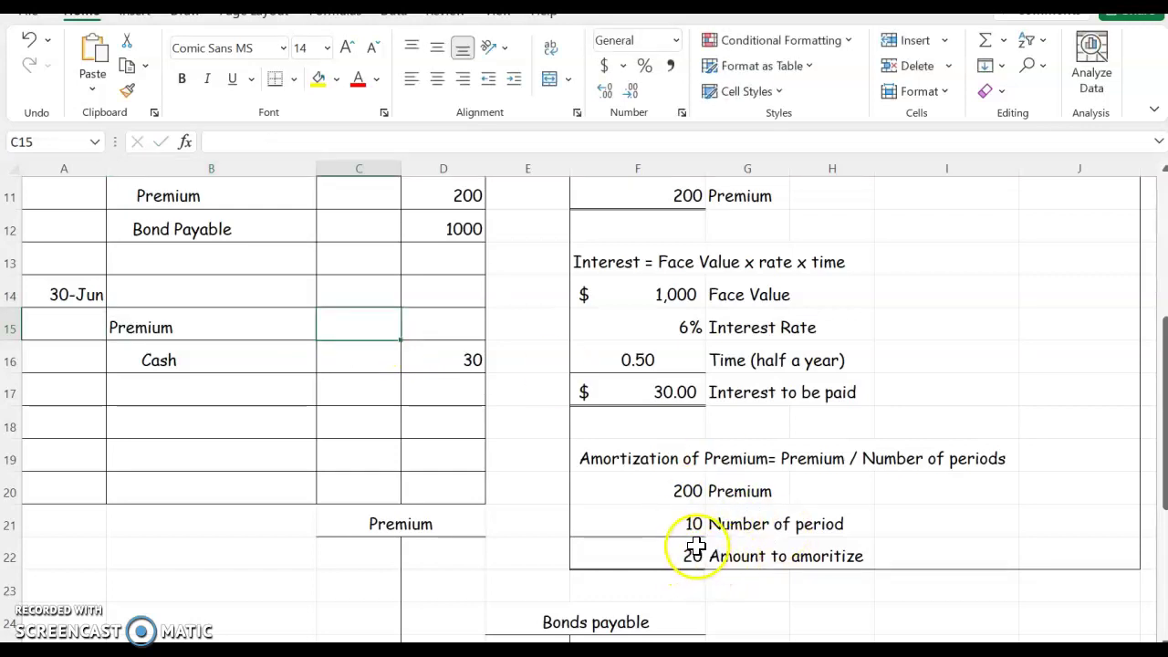
pyautogui.write('20')
pyautogui.press('Return')
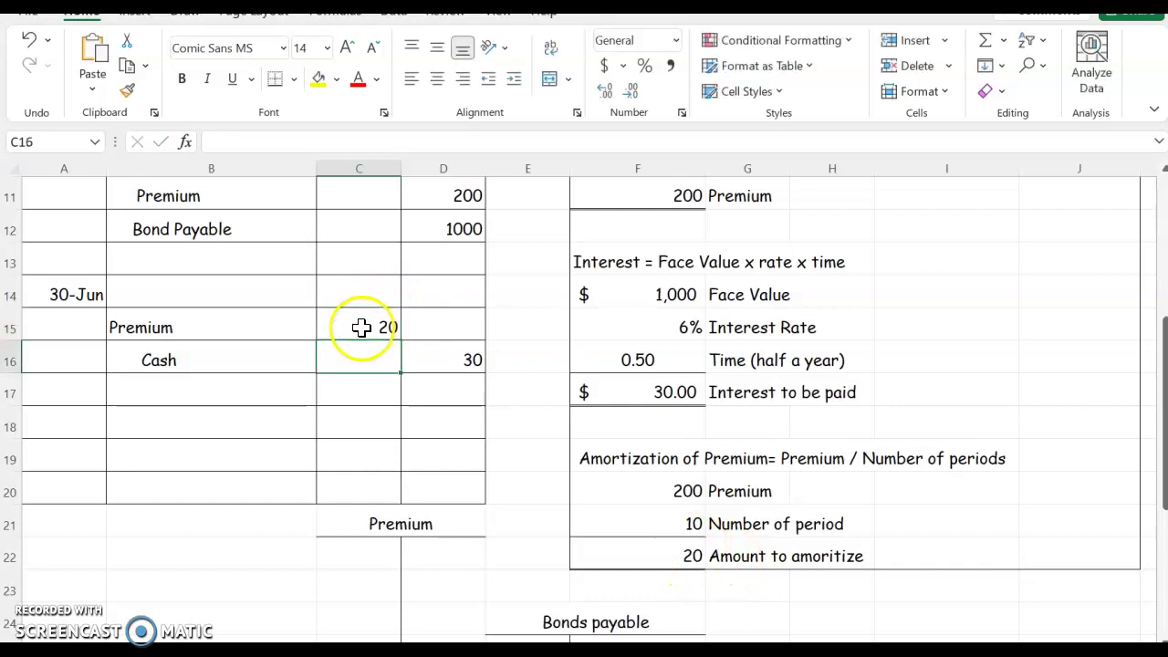
# Debit Interest Expense 10 on the June 30 row
pyautogui.click(143, 296)
pyautogui.write('Interest Expen')
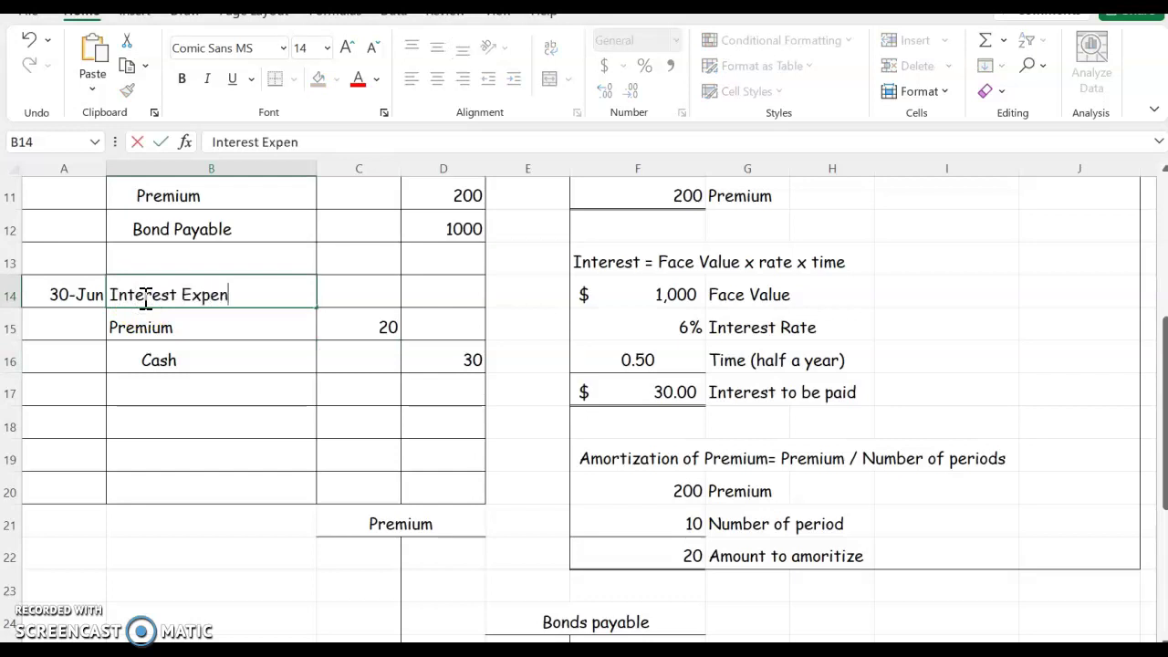
pyautogui.write('se')
pyautogui.click(365, 285)
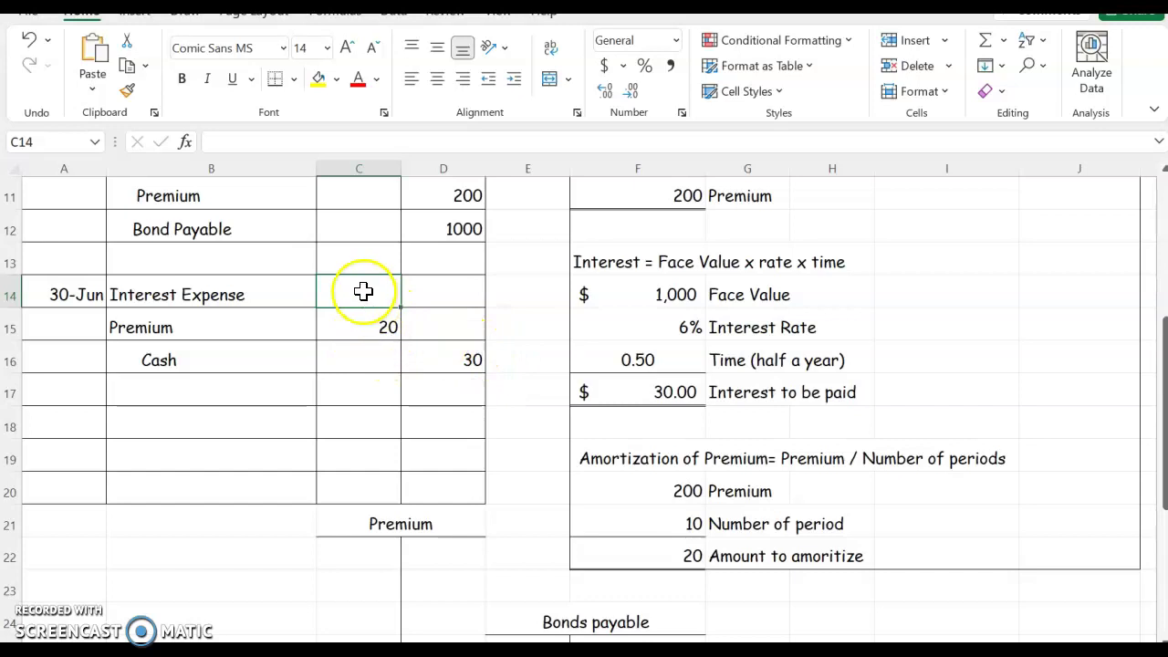
pyautogui.write('10')
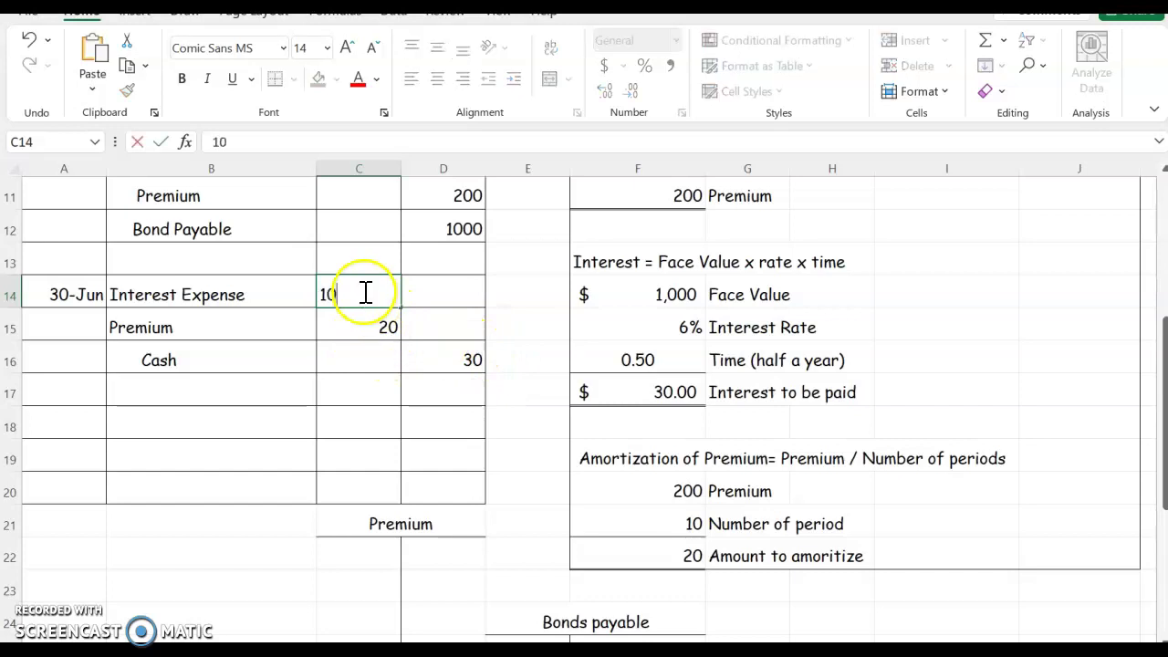
pyautogui.click(228, 408)
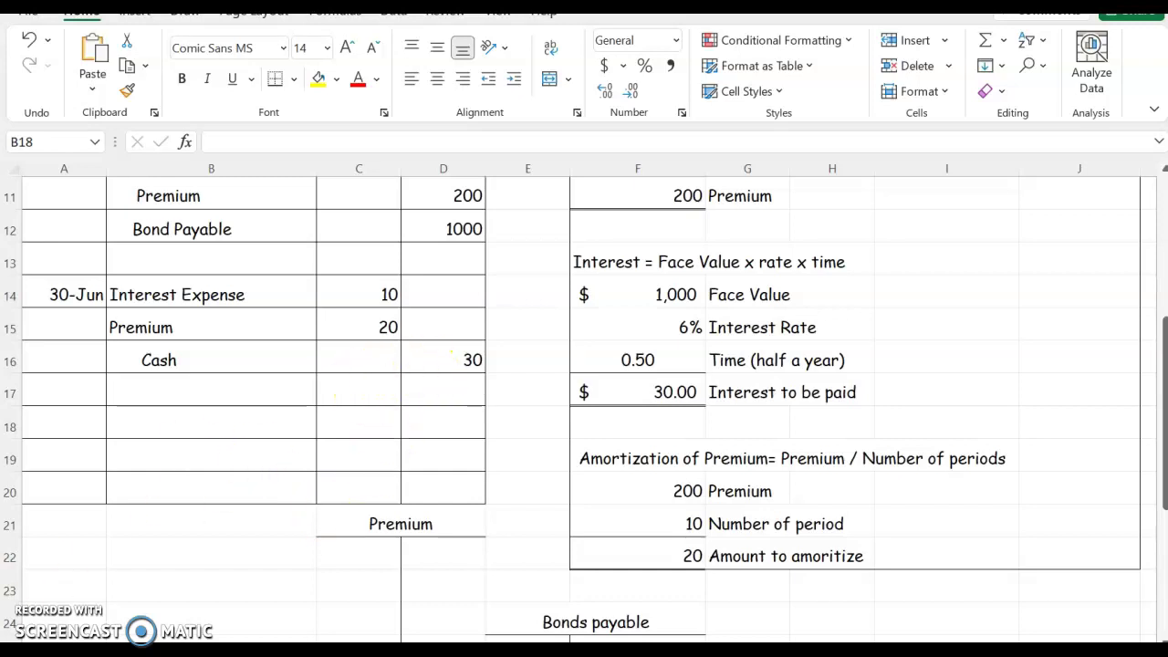
pyautogui.scroll(4, 584, 402)
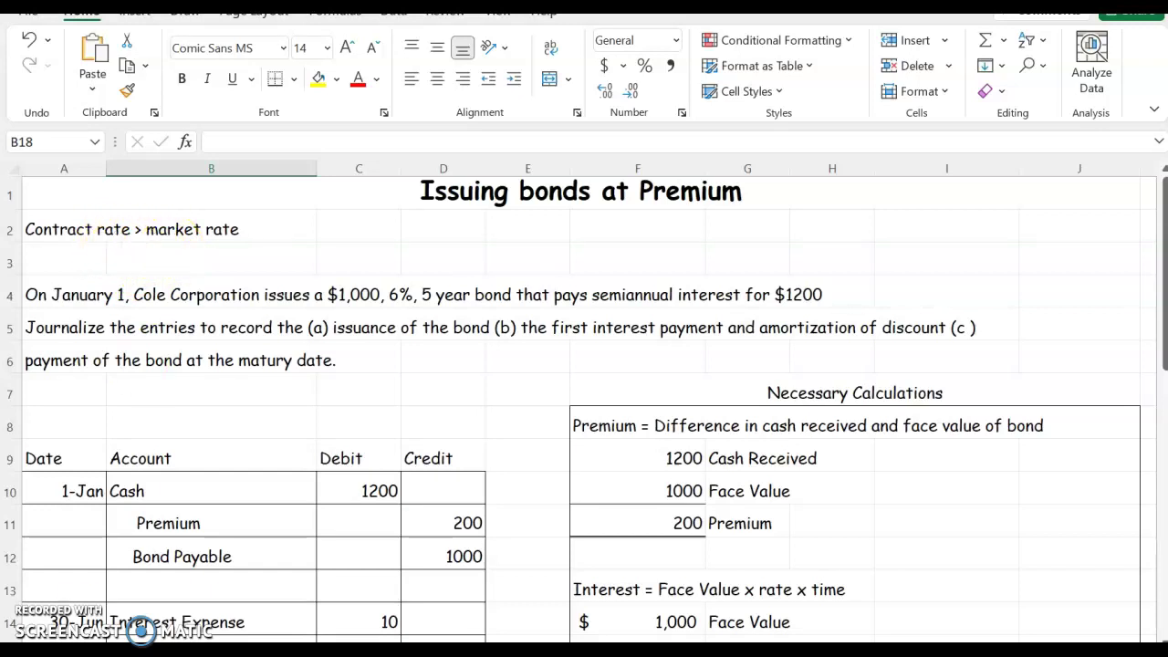
pyautogui.scroll(-2, 417, 534)
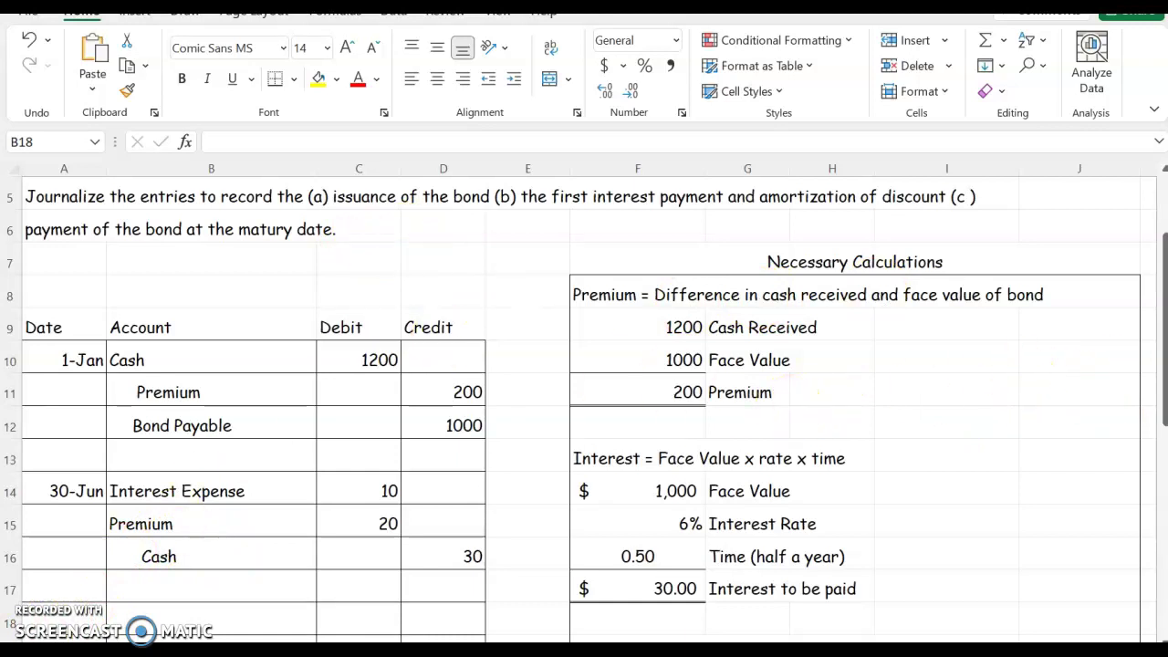
# Post 1000 in F25 as the Bonds payable credit and 200 in D22 as the Premium credit
pyautogui.scroll(-9, 770, 457)
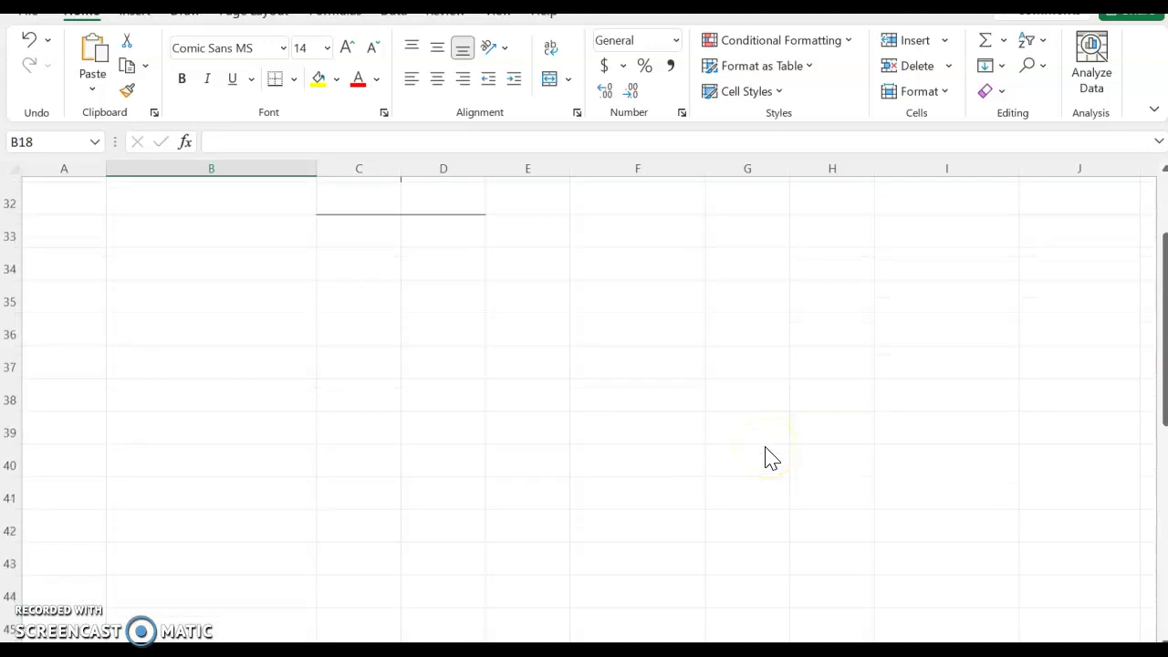
pyautogui.scroll(4, 769, 457)
pyautogui.scroll(4, 535, 383)
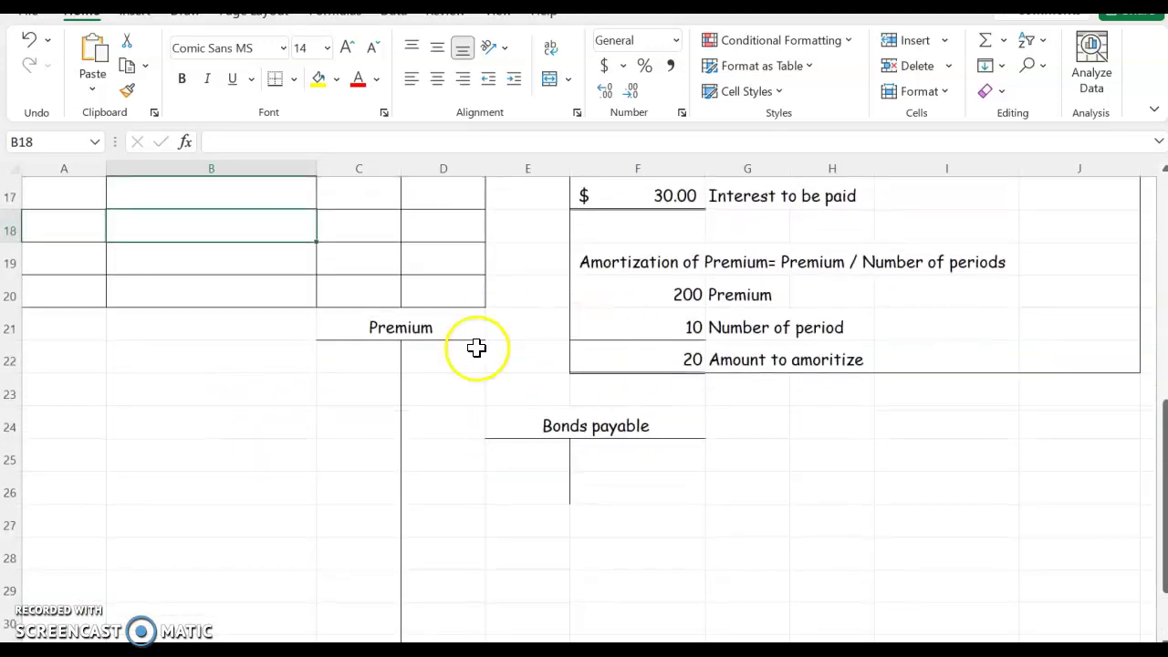
pyautogui.click(649, 451)
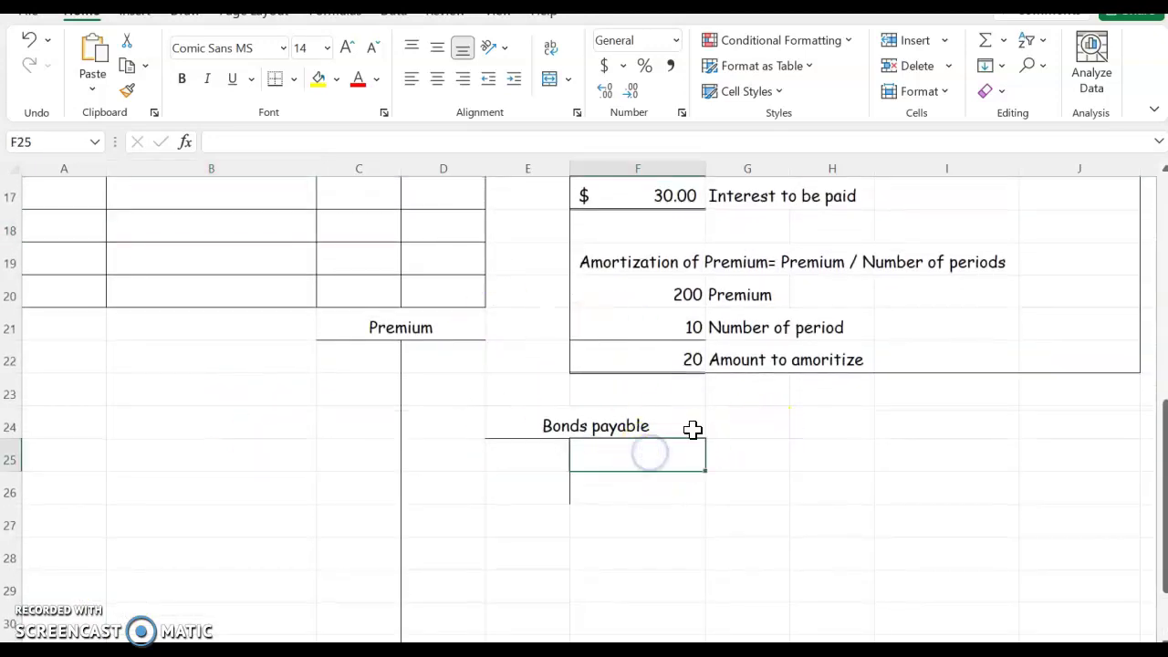
pyautogui.scroll(3, 800, 435)
pyautogui.scroll(-1, 800, 435)
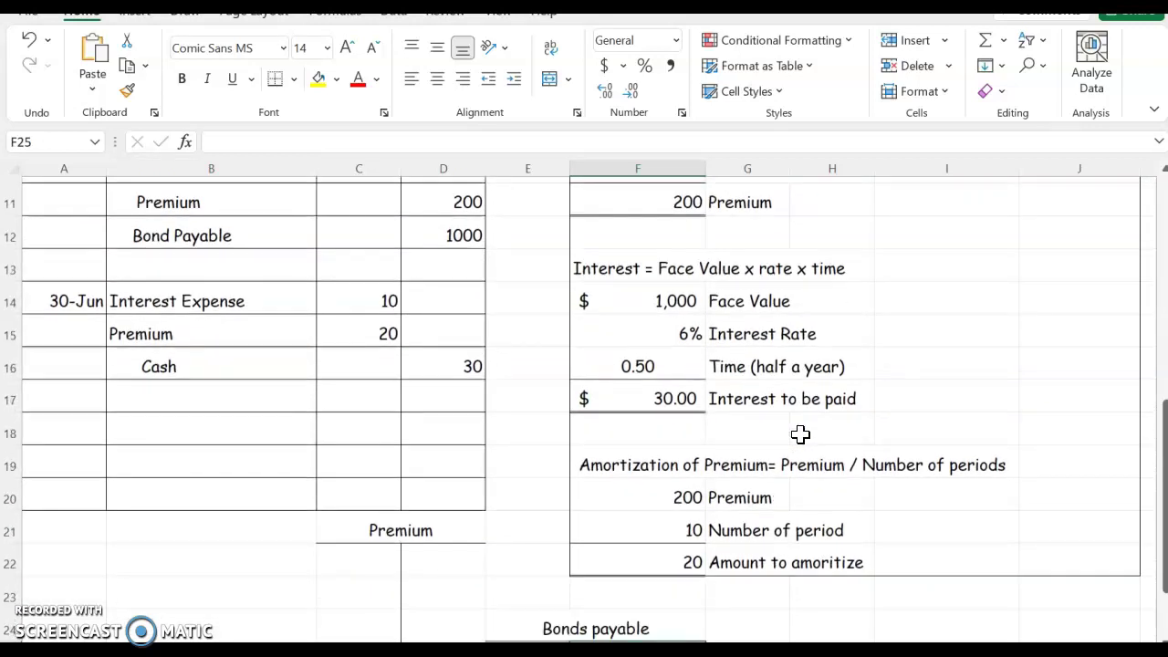
pyautogui.scroll(-2, 800, 435)
pyautogui.write('1000')
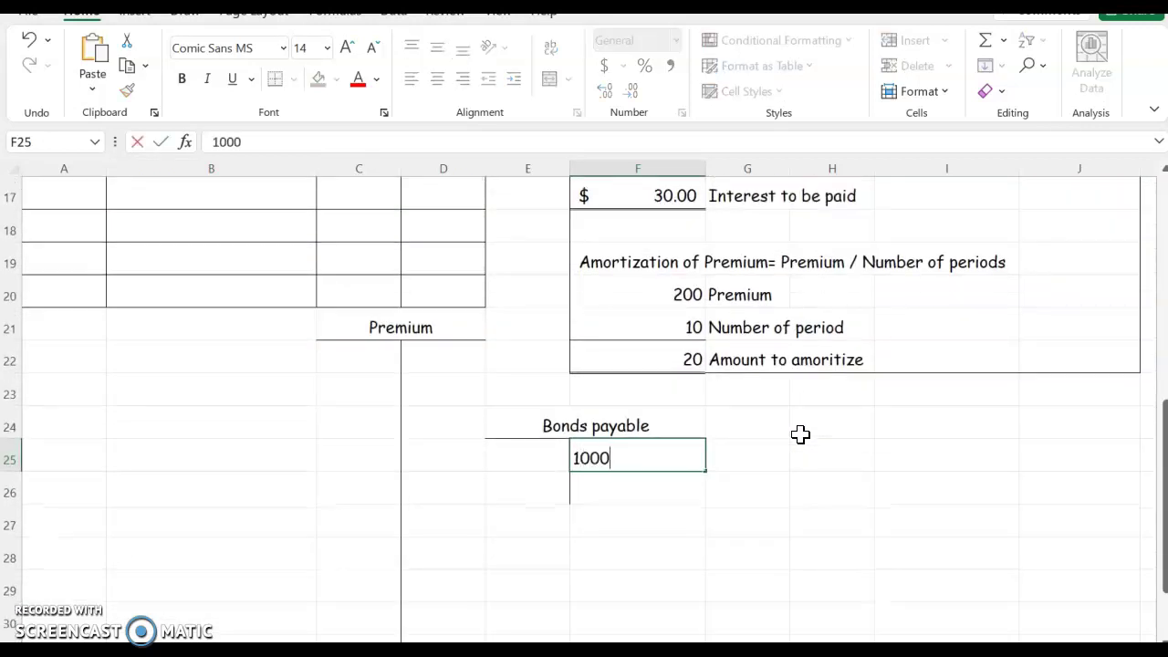
pyautogui.click(451, 362)
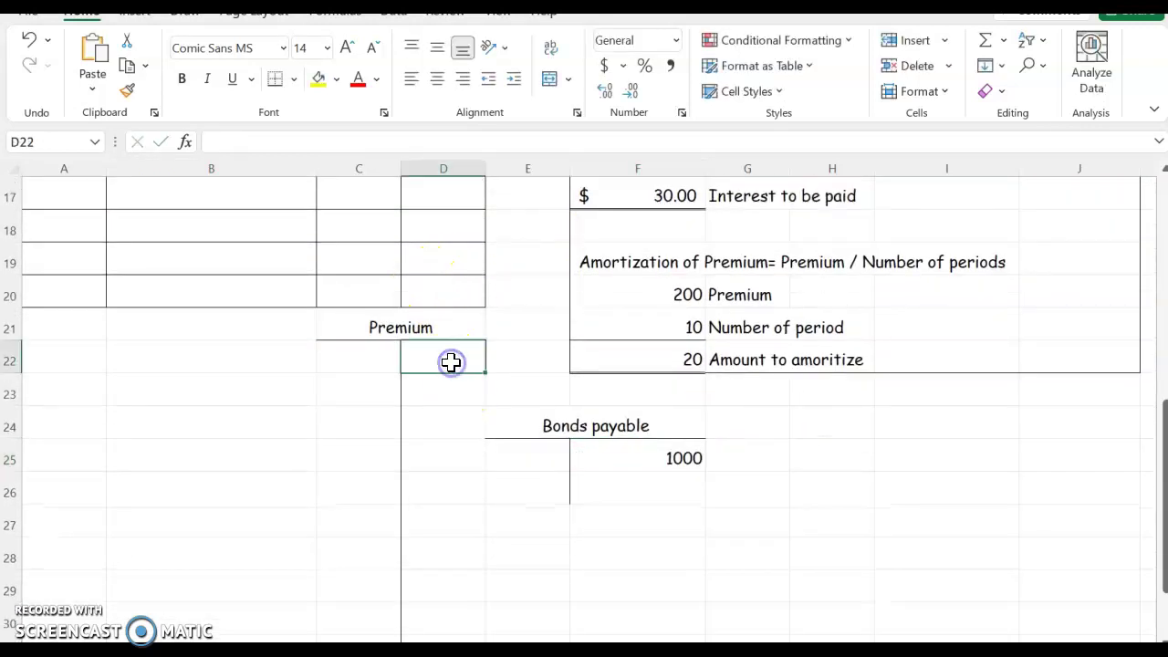
pyautogui.write('200')
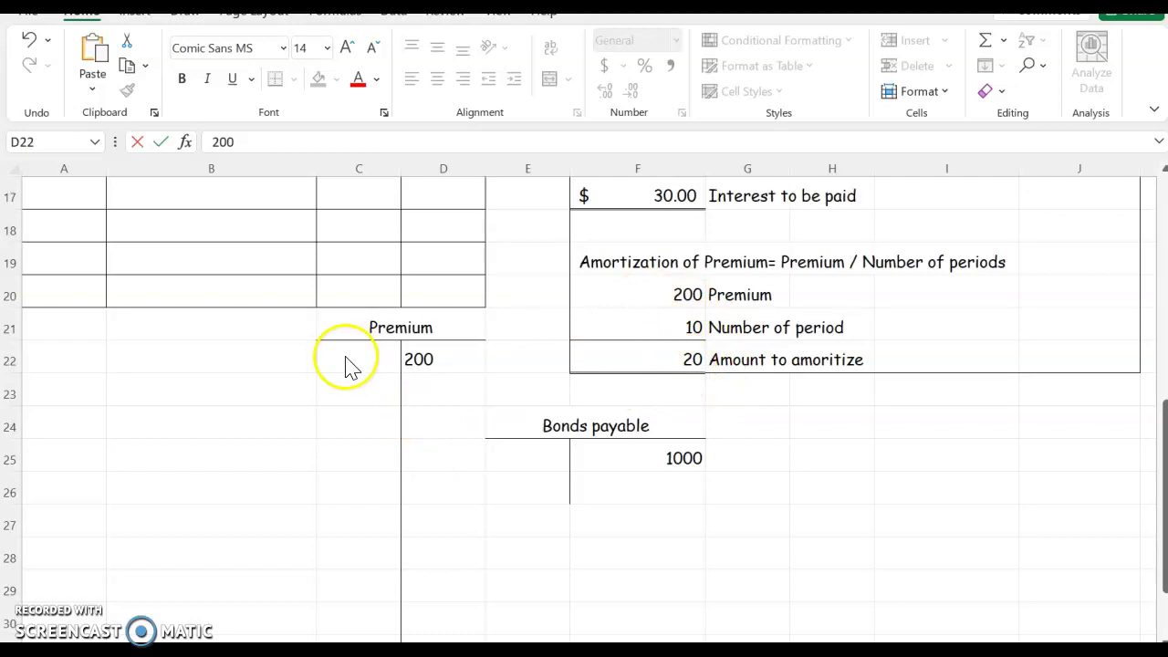
# Enter 20 amortization debits in Premium cells C23 through C27
pyautogui.click(345, 414)
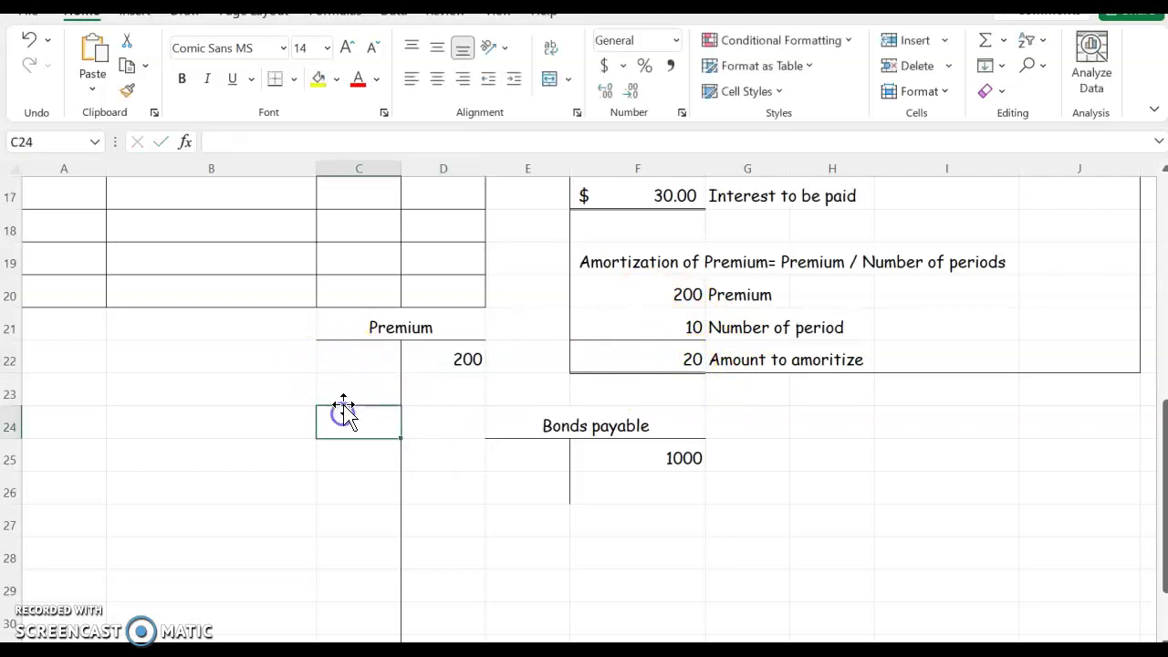
pyautogui.click(342, 396)
pyautogui.write('20')
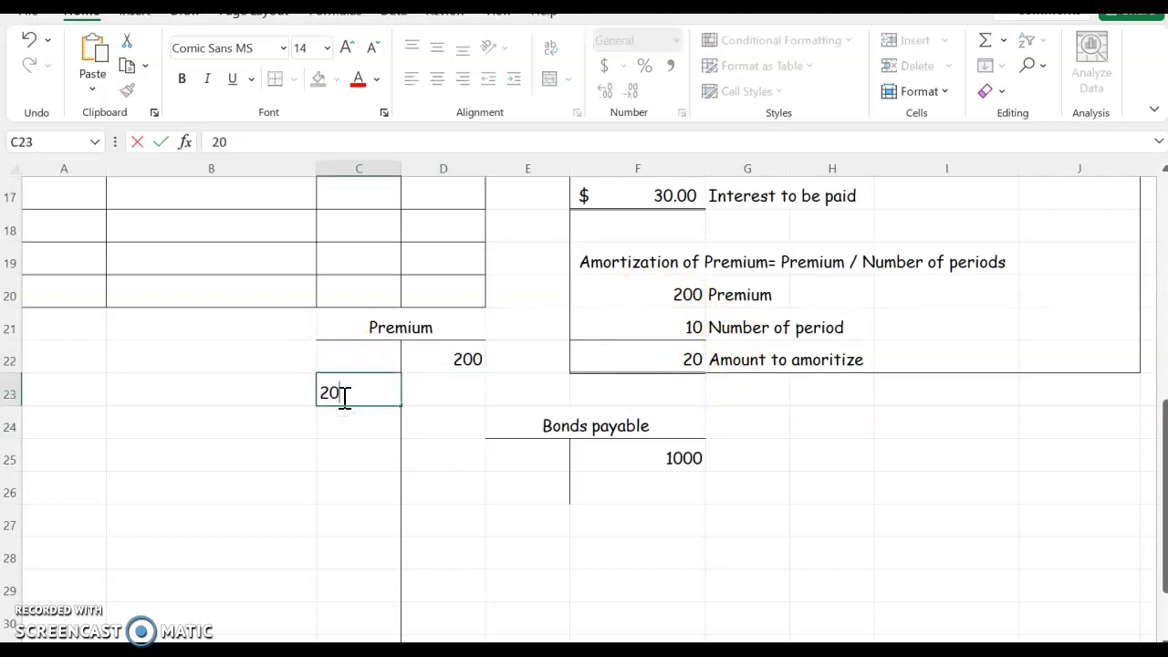
pyautogui.press('Return')
pyautogui.write('20')
pyautogui.press('Return')
pyautogui.write('20')
pyautogui.press('Return')
pyautogui.write('20')
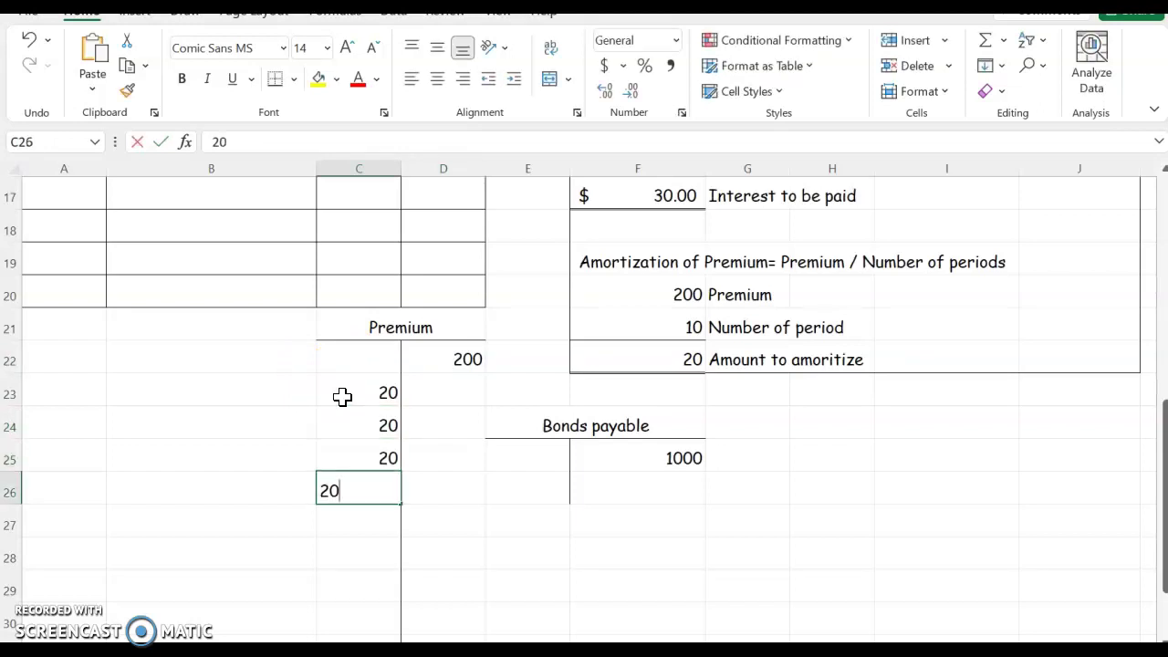
pyautogui.press('Return')
pyautogui.write('20')
pyautogui.press('Return')
# Continue the 20 debits from C28 down to C32
pyautogui.write('20')
pyautogui.press('Return')
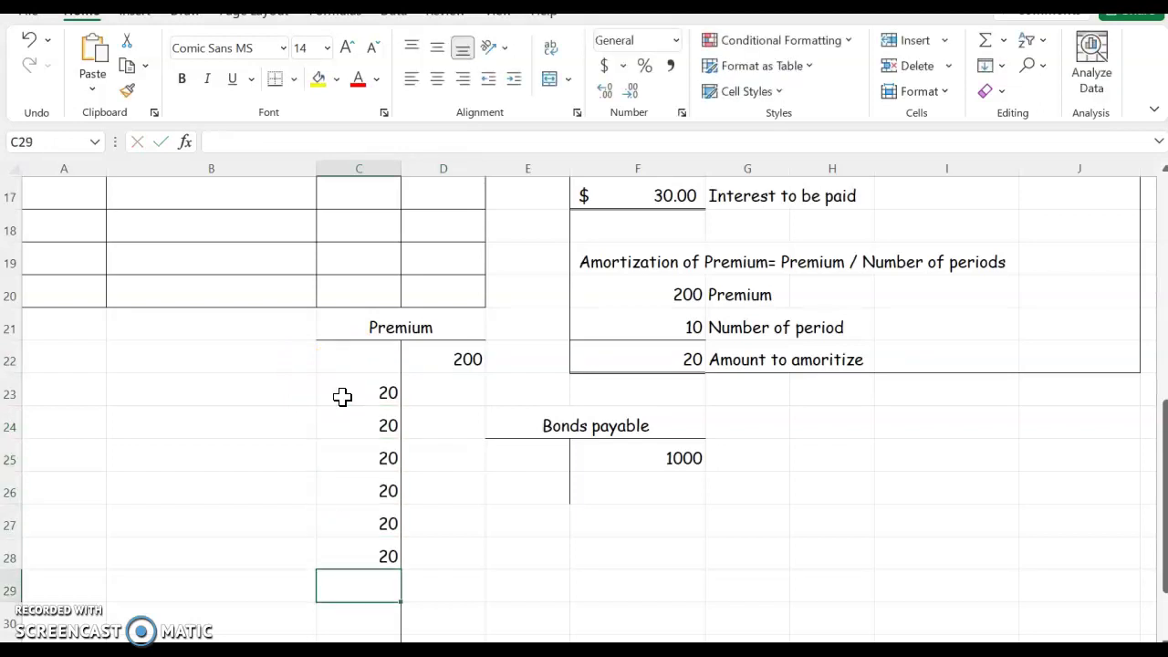
pyautogui.write('20')
pyautogui.press('Return')
pyautogui.write('20')
pyautogui.press('Return')
pyautogui.write('20')
pyautogui.press('Return')
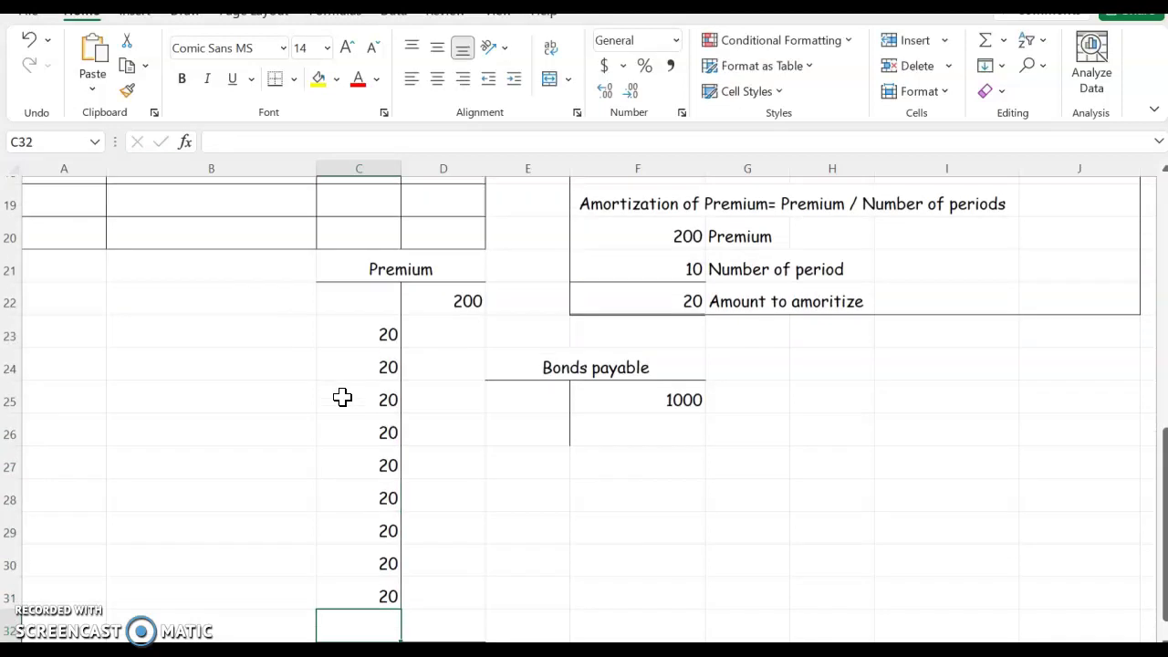
pyautogui.write('2')
pyautogui.press('Return')
pyautogui.write('0')
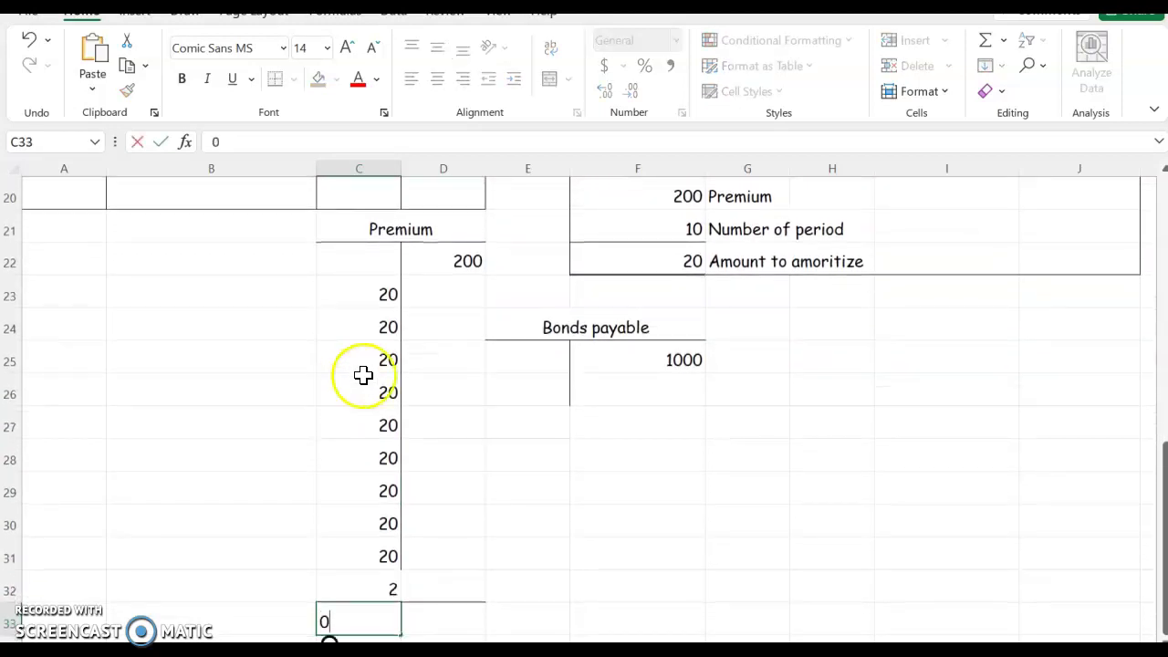
# Correct C32 to 20 and select the stray 0 left in C33
pyautogui.click(384, 583)
pyautogui.write('0')
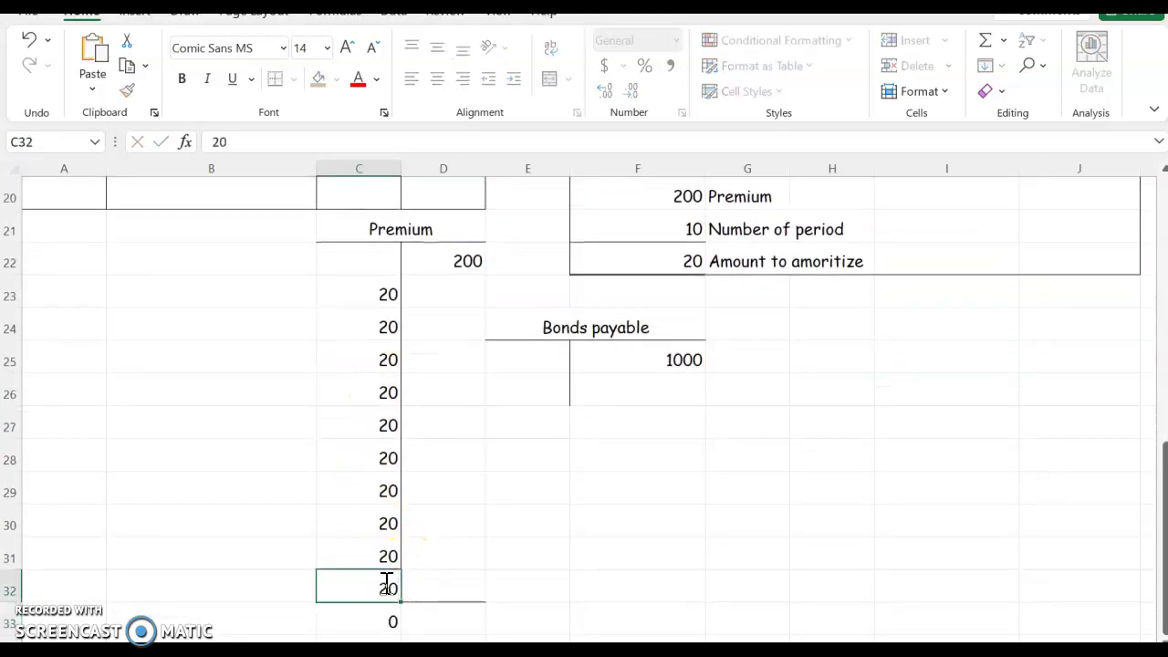
pyautogui.press('Return')
pyautogui.click(384, 615)
pyautogui.doubleClick(385, 616)
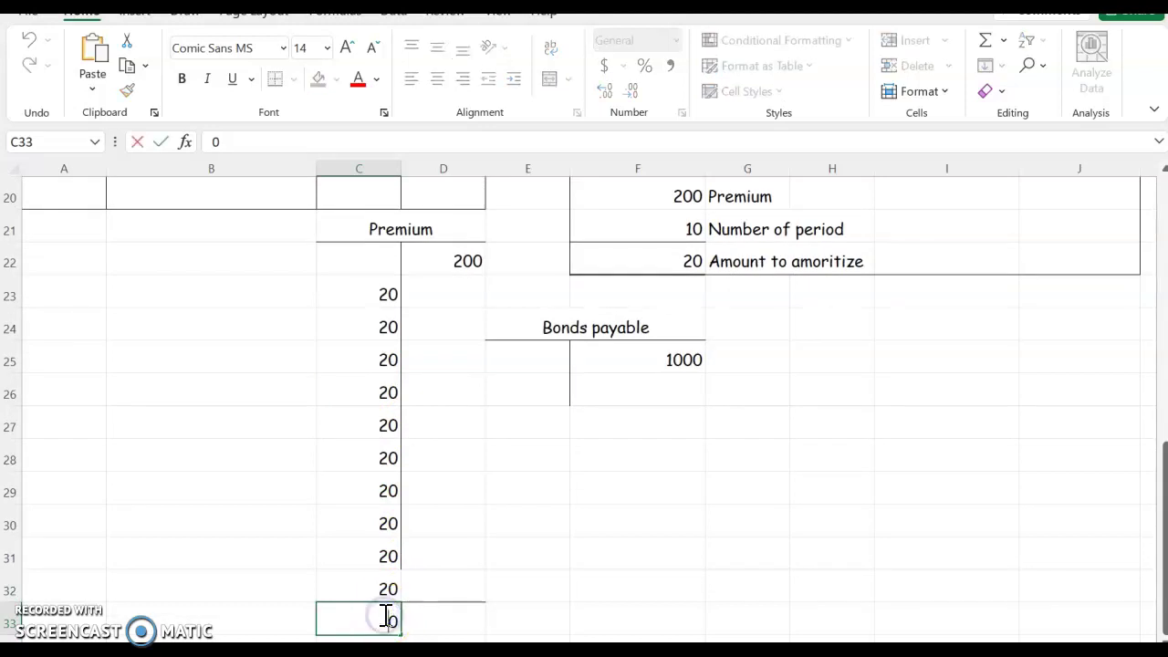
pyautogui.doubleClick(385, 616)
# Replace the stray 0 in C33 with =D22-SUM(C23:C32), giving a Premium balance of 0
pyautogui.press('BackSpace')
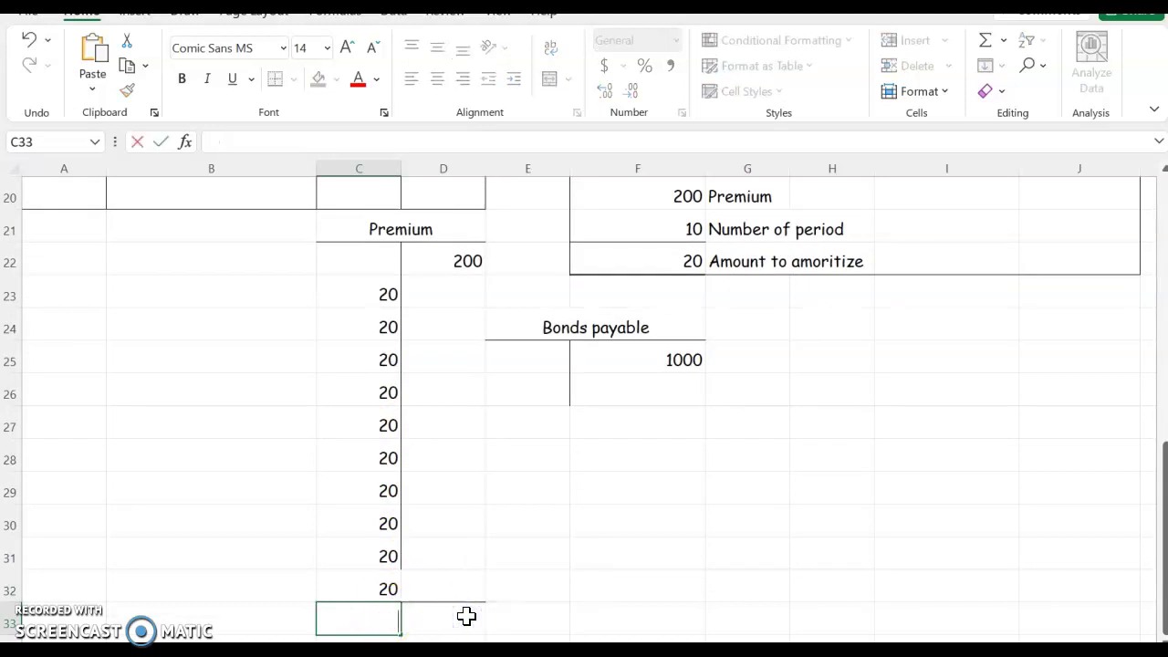
pyautogui.write('=')
pyautogui.click(436, 261)
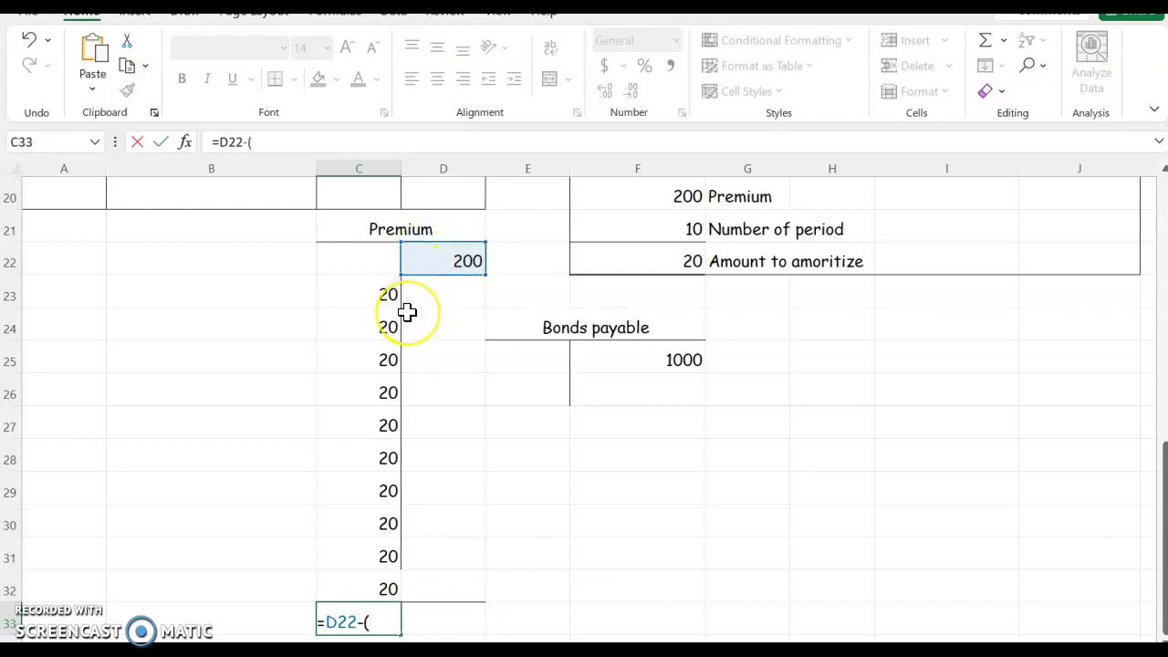
pyautogui.write('s')
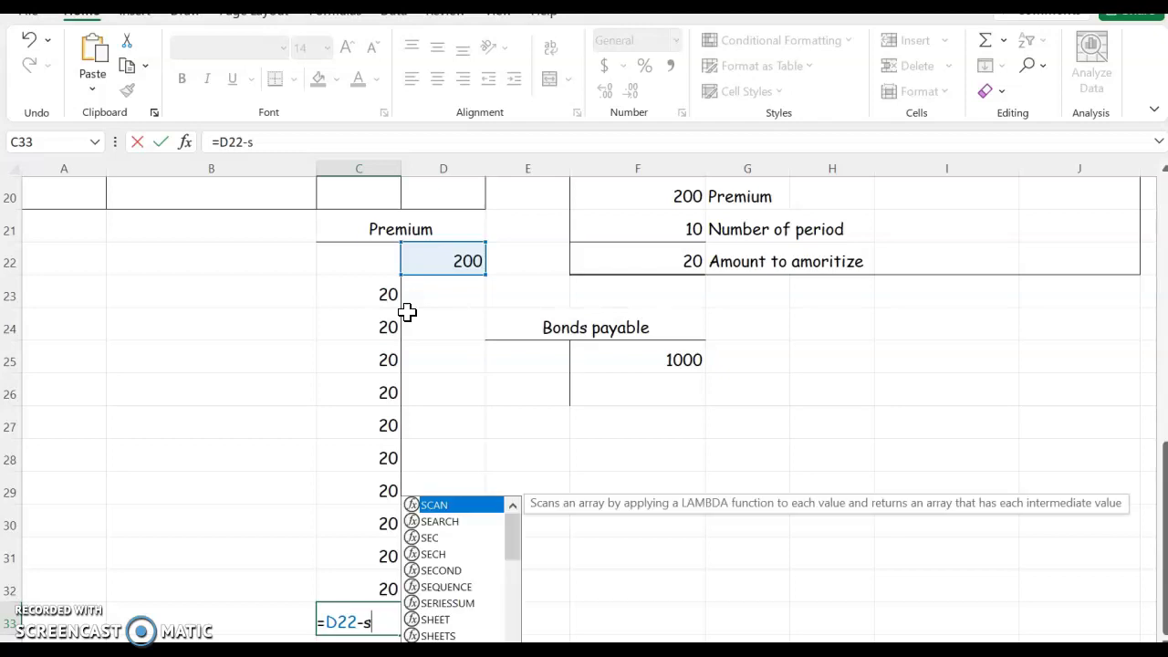
pyautogui.press('BackSpace')
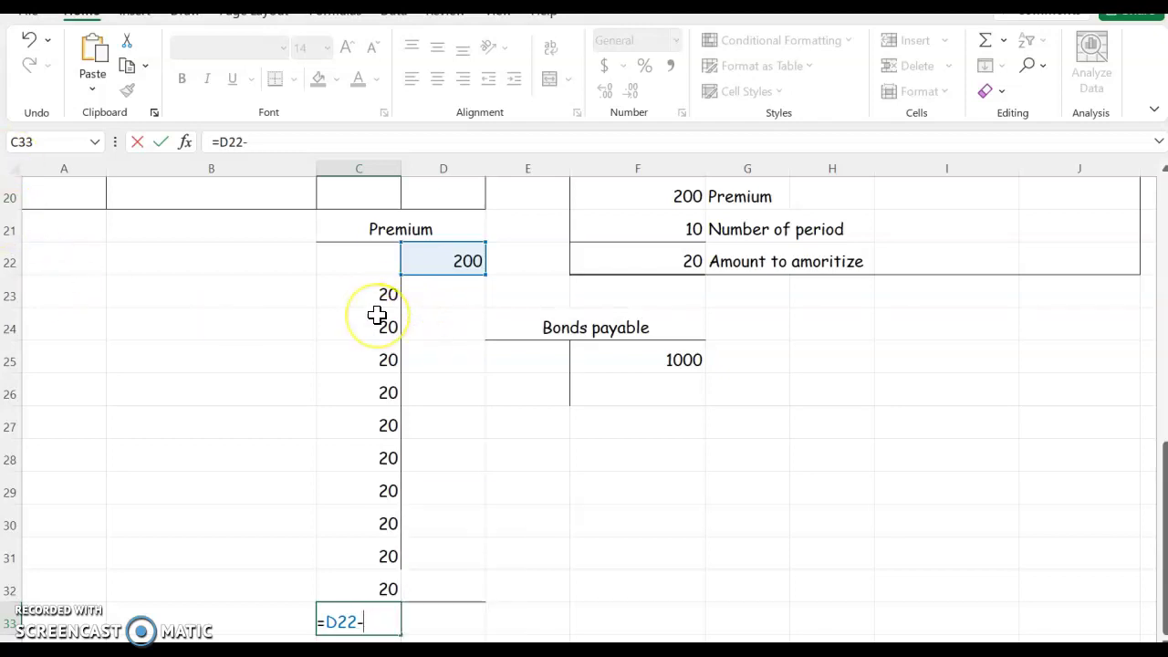
pyautogui.write('sum(')
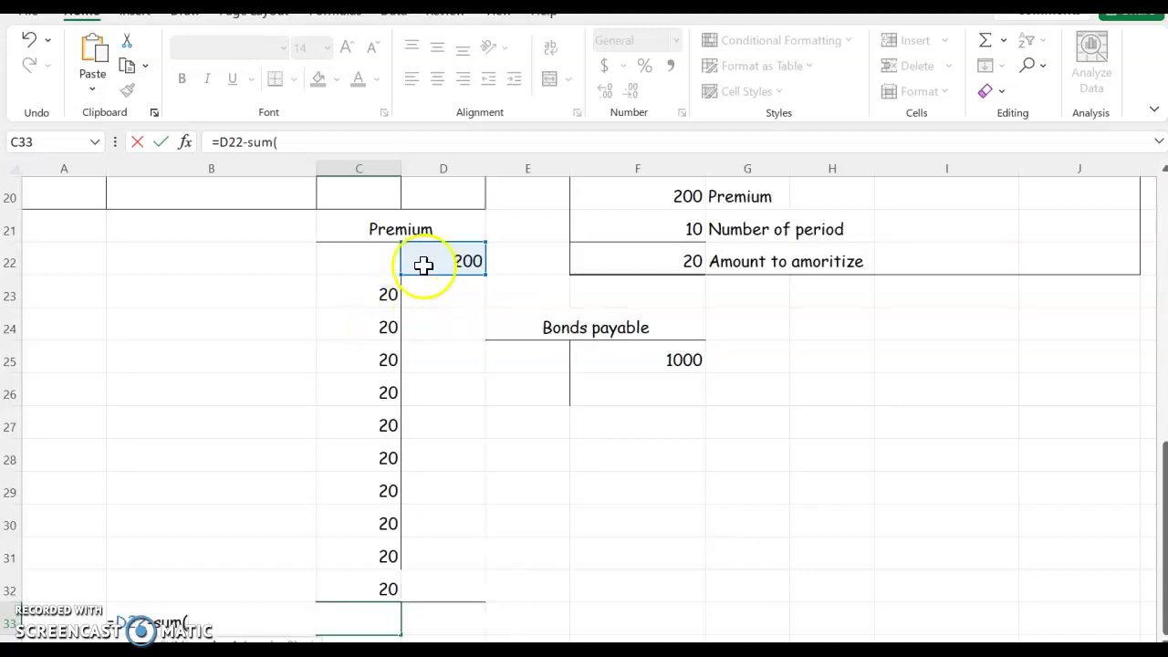
pyautogui.moveTo(375, 303); pyautogui.dragTo(365, 584)
pyautogui.press('Return')
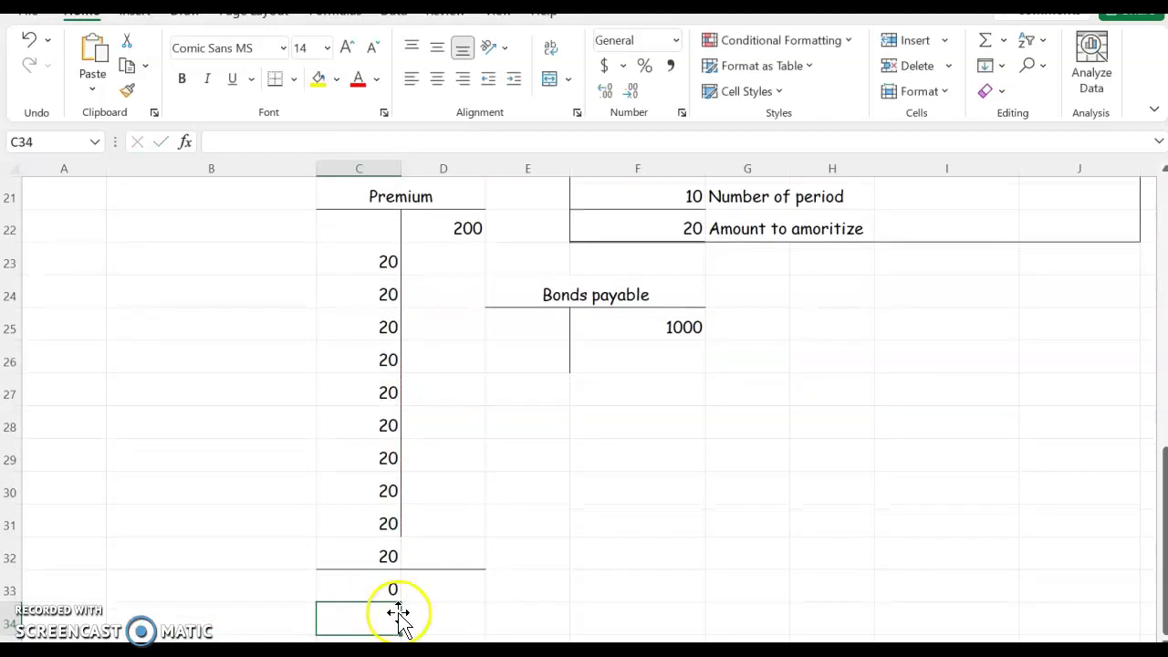
pyautogui.click(363, 581)
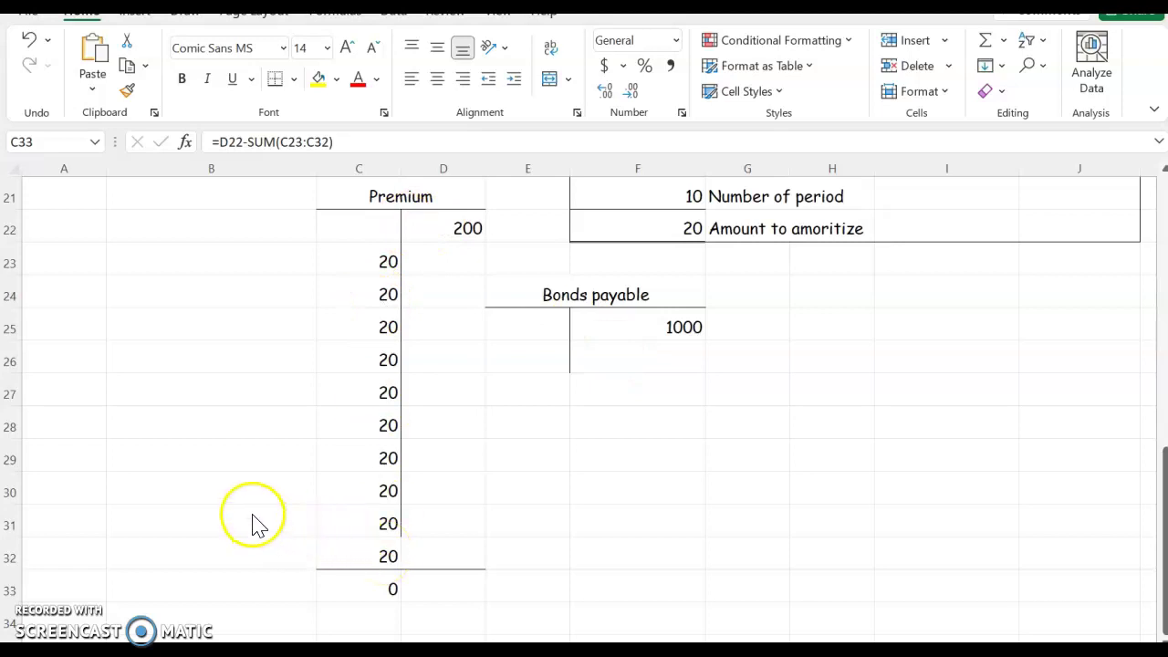
# Add a Bonds Payable debit of 1000 in B18 and C18
pyautogui.scroll(3, 39, 235)
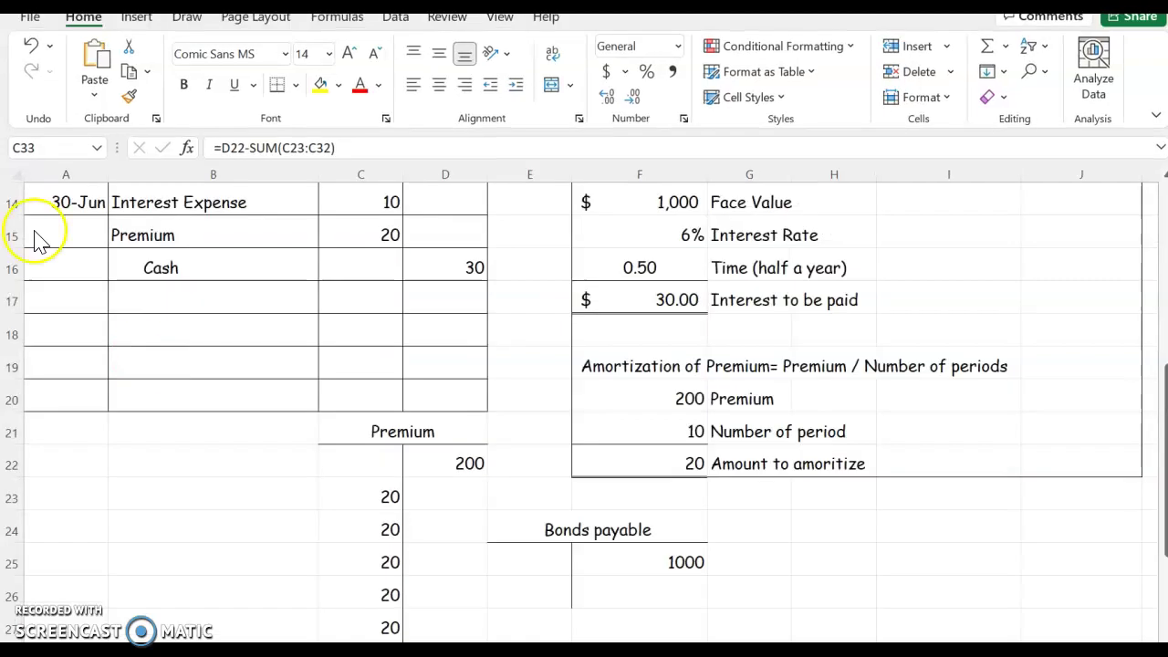
pyautogui.click(144, 335)
pyautogui.write('Bonds Payable')
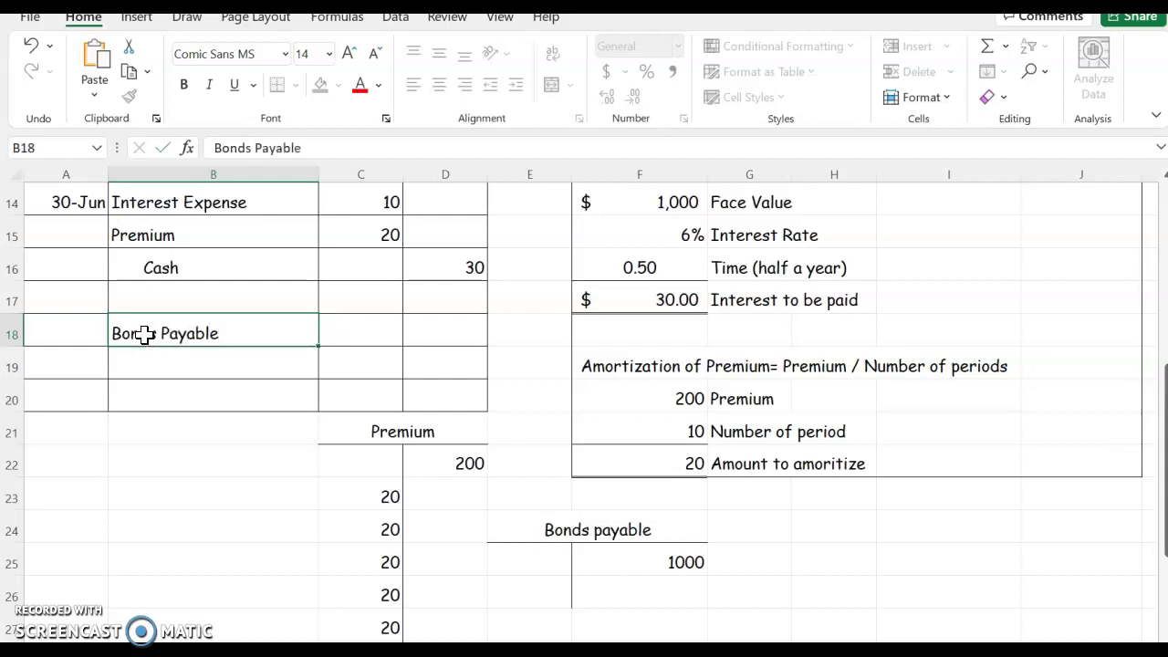
pyautogui.press('Tab')
pyautogui.write('10')
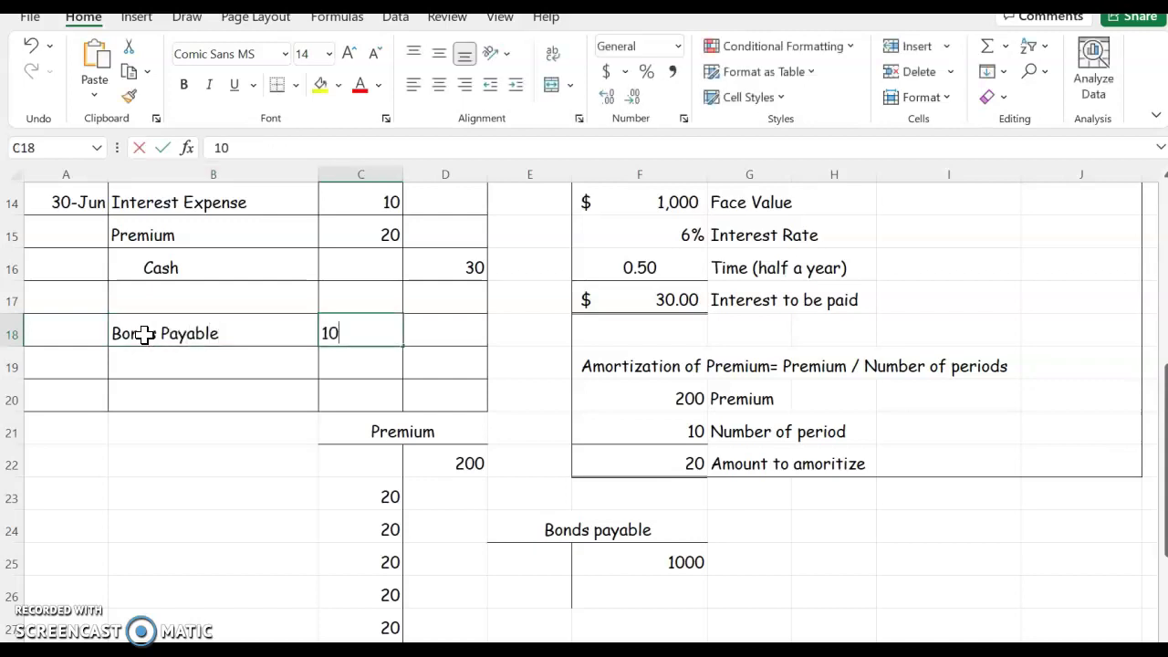
pyautogui.write('00')
# Start the Cash credit of 1000 on the line below
pyautogui.doubleClick(182, 361)
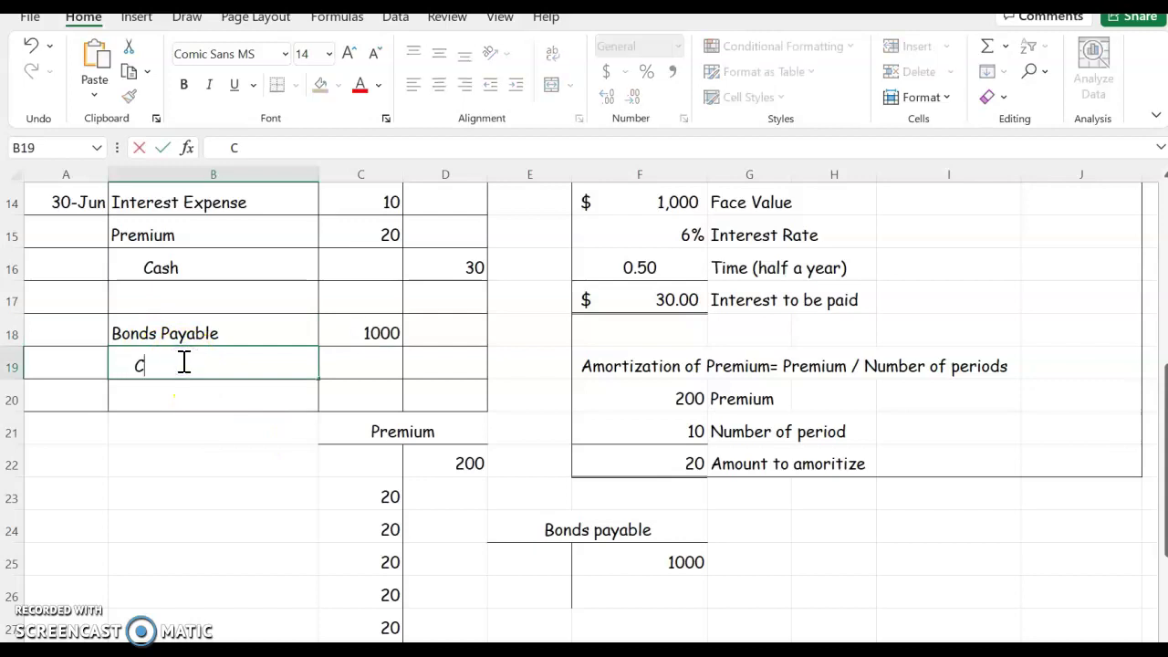
pyautogui.click(435, 372)
pyautogui.write('1000')
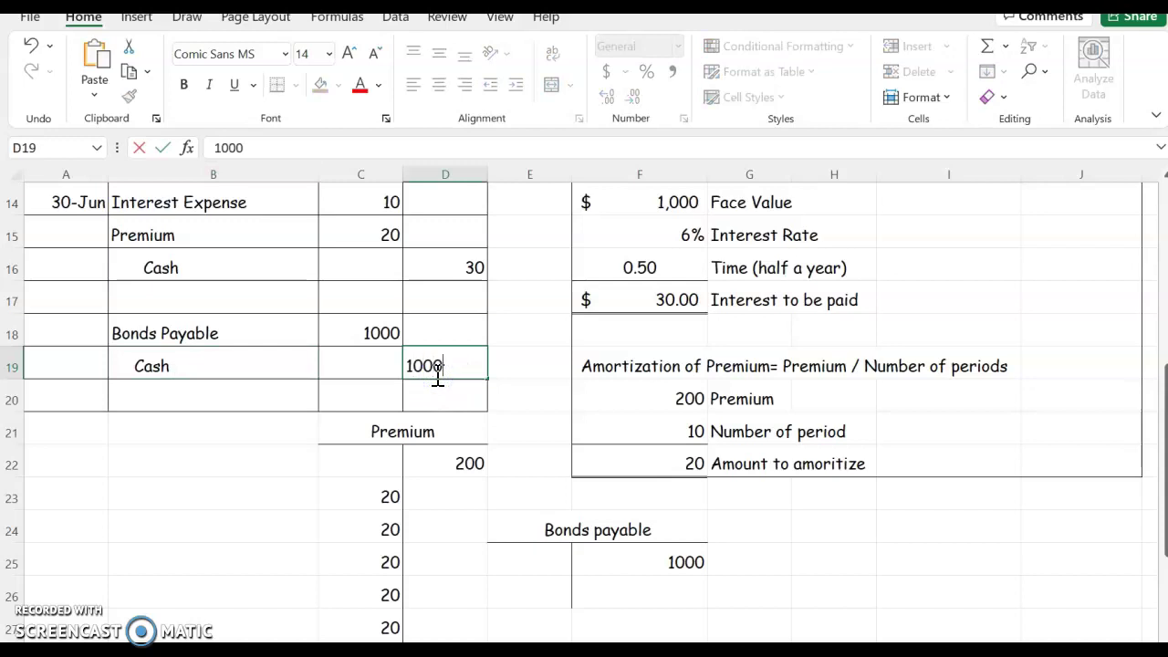